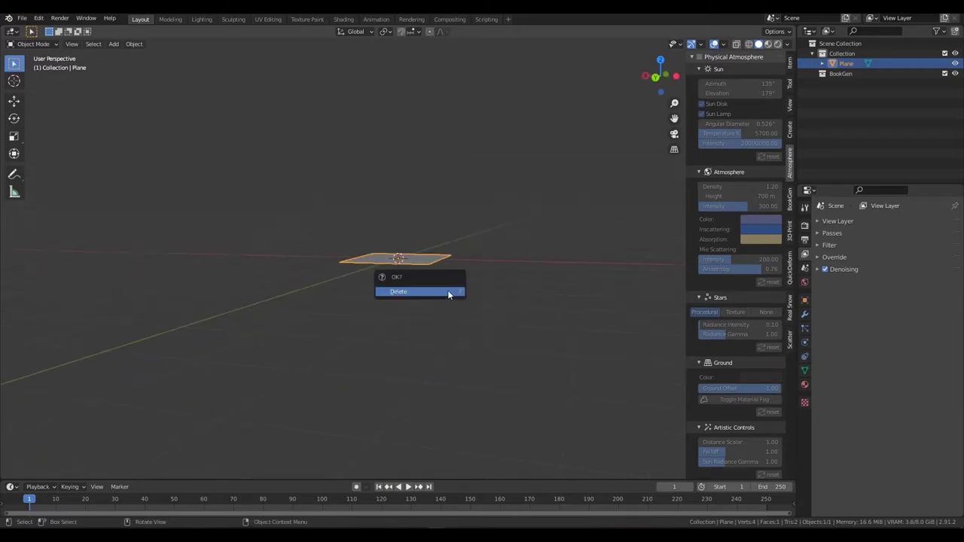
Replace the plane with a cube and raise it along Z so its base rests on the grid
left_click(448, 290)
key("shift+a")
mouse_move(410, 235)
left_click(452, 242)
key("g")
key("z")
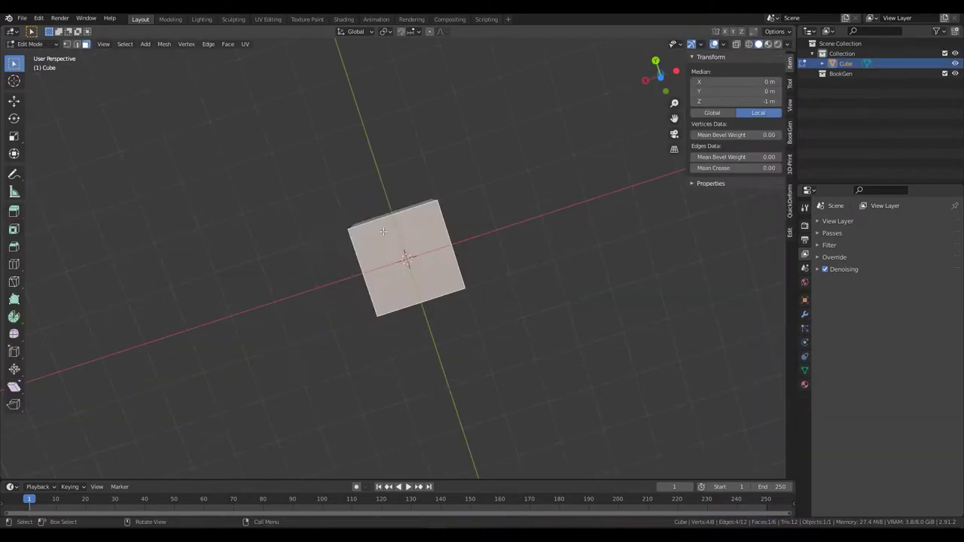
Delete the cube's bottom face and add a level 2 Subdivision modifier
key("x")
left_click(370, 251)
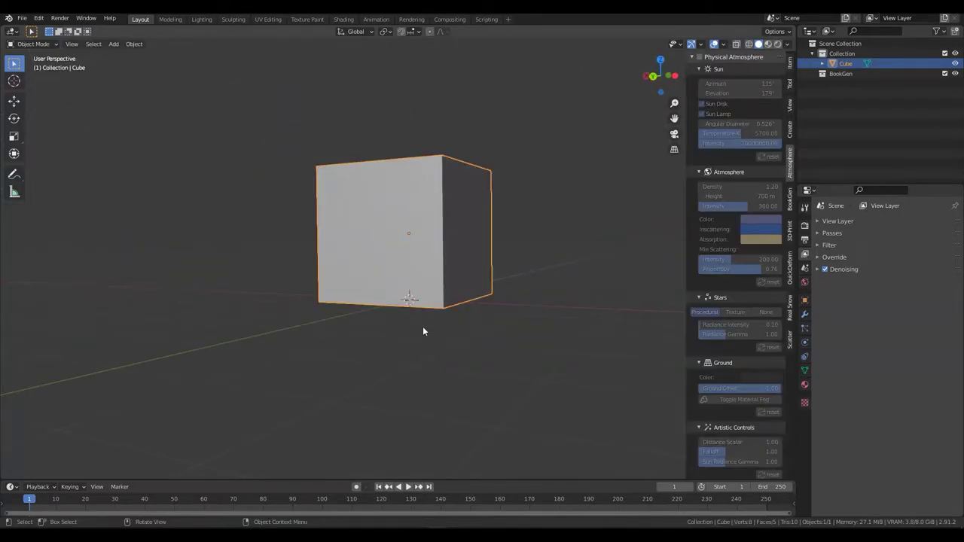
key("ctrl+2")
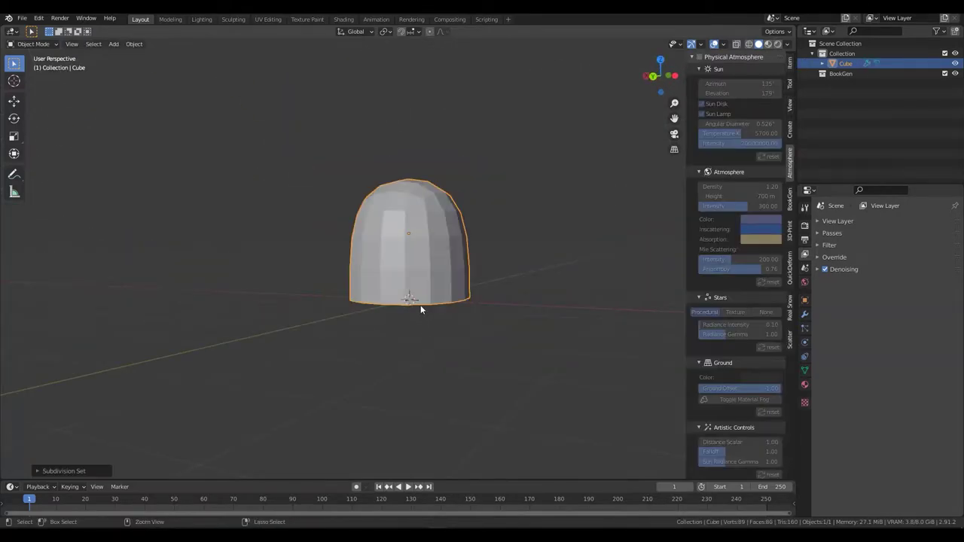
Add a horizontal loop cut around the cube, slide it down near the base, and scale it outward into a wide dome
key("Tab")
key("ctrl+r")
left_click(476, 254)
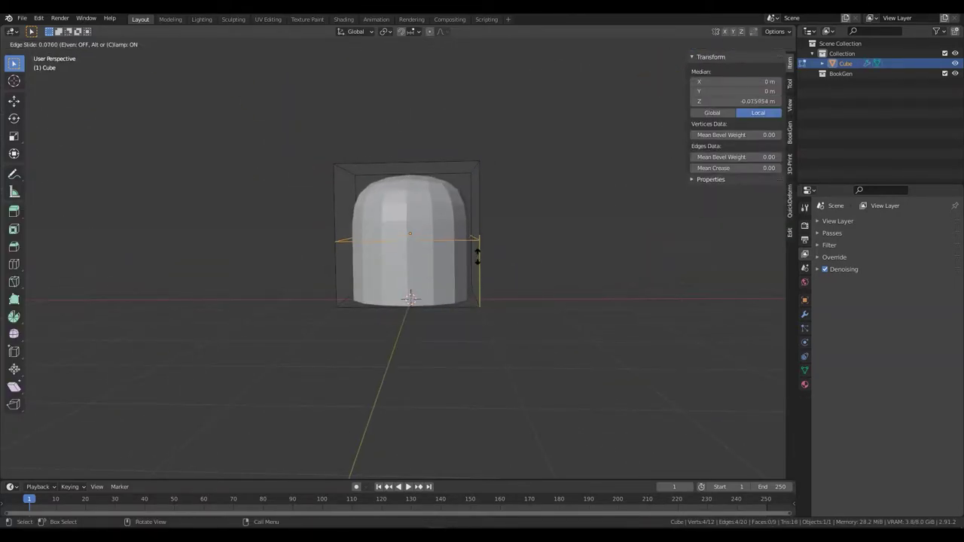
left_click(481, 290)
key("s")
left_click(528, 291)
middle_click_drag(527, 291, 595, 237)
key("Tab")
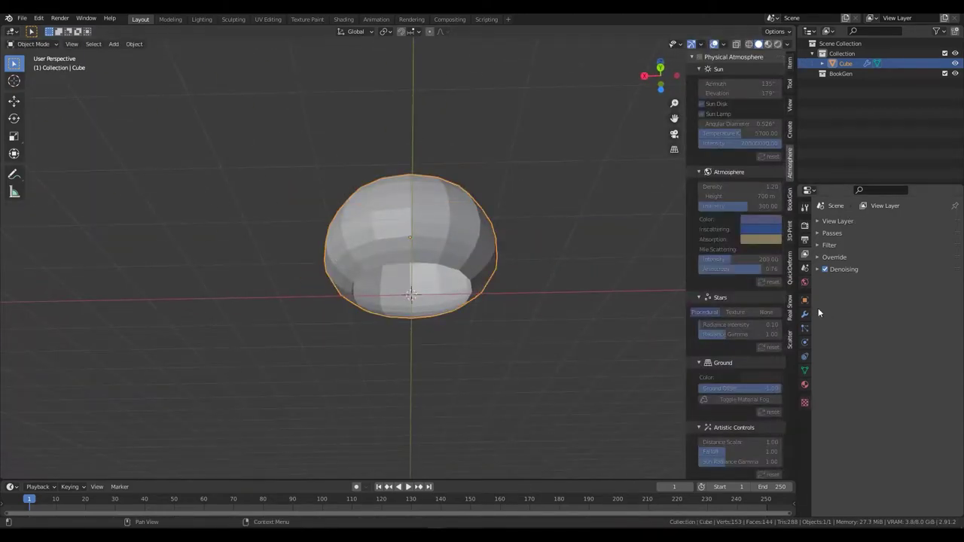
Apply the Subdivision modifier and reduce the bottom rim selection to alternating vertices with Checker Deselect
left_click(804, 313)
middle_click_drag(497, 248, 449, 191)
key("Tab")
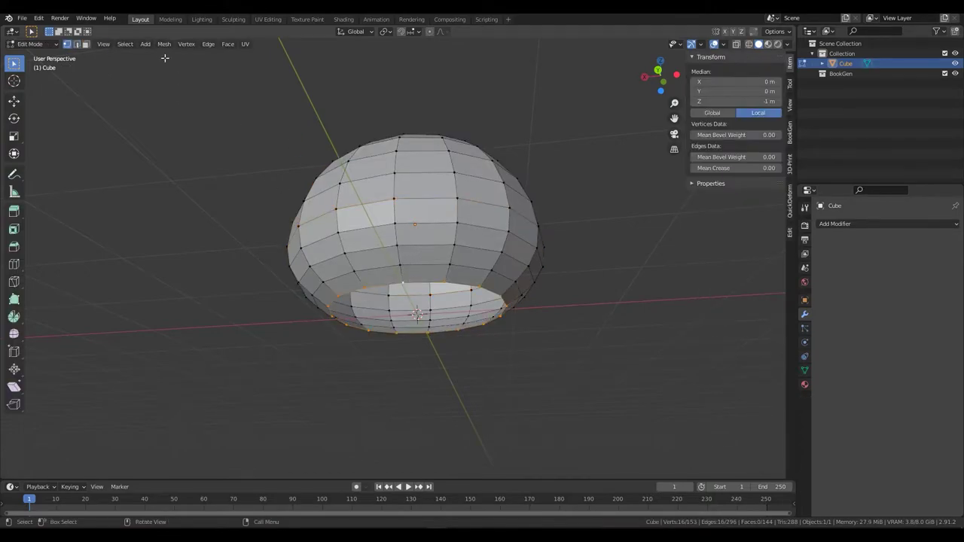
left_click(129, 45)
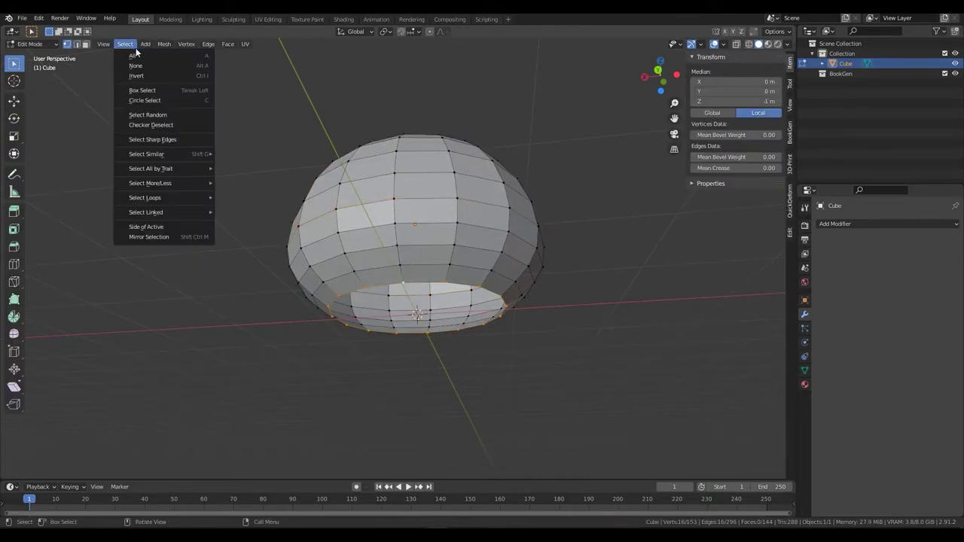
left_click(181, 125)
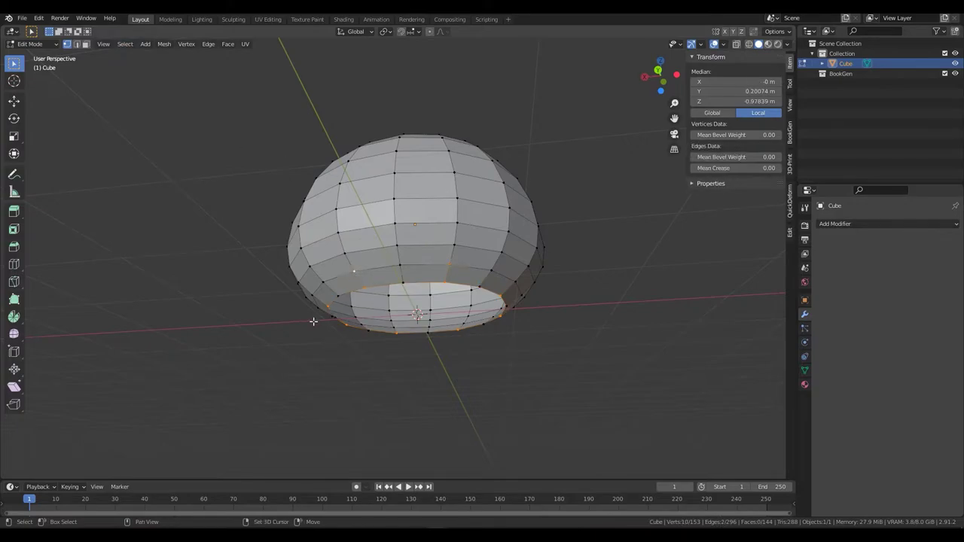
Add the matching vertices above the rim to the selection and scale them inward with proportional editing to scallop the opening
middle_click_drag(314, 323, 384, 293)
left_click(324, 296, "shift")
left_click(321, 290, "shift")
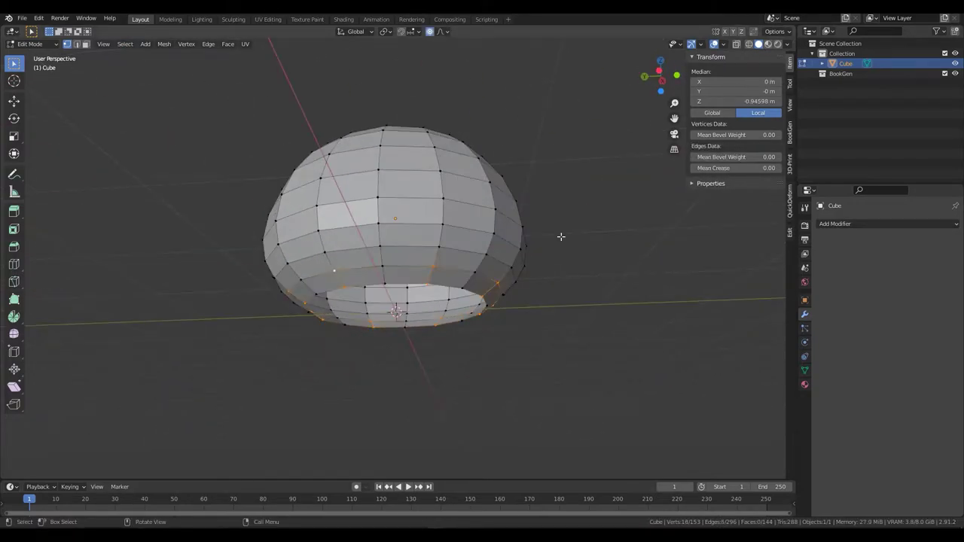
key("s")
scroll(528, 255, "up", 4)
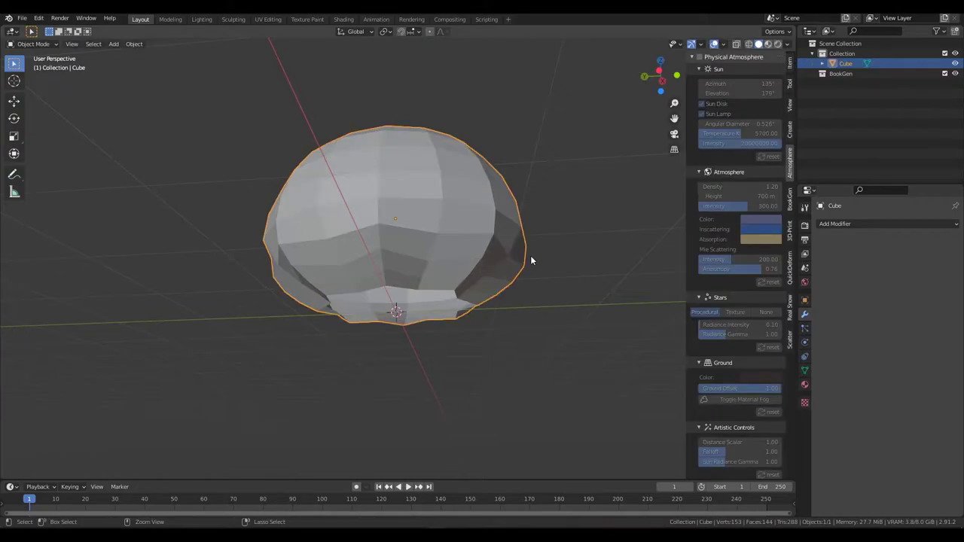
Add a level 1 Subdivision modifier and reshape the selected rim vertices with proportional editing
key("ctrl+1")
key("Tab")
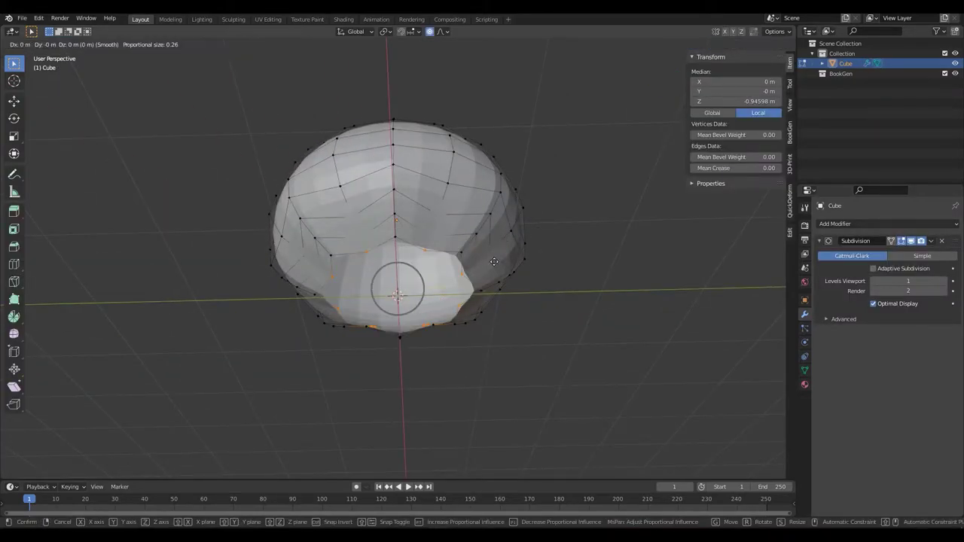
key("s")
key("y")
left_click(476, 280)
middle_click_drag(476, 280, 452, 312)
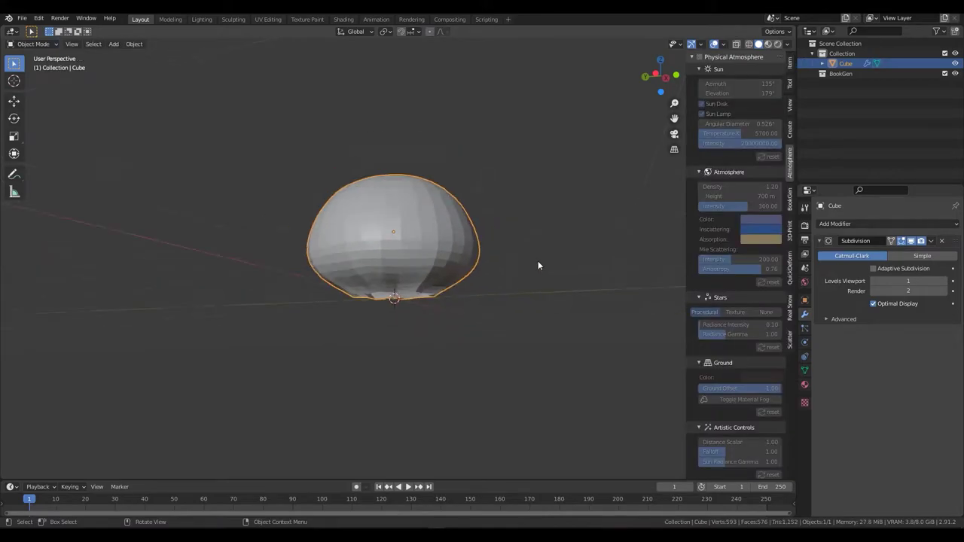
Shade the dome smooth and add a Solidify modifier placed above the Subdivision modifier
right_click(536, 252)
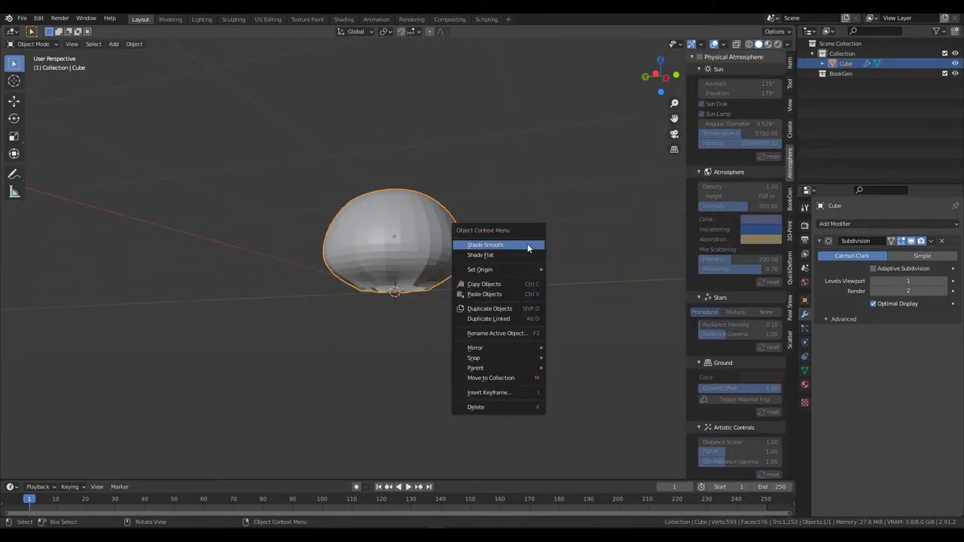
left_click(530, 242)
middle_click_drag(530, 241, 483, 233)
left_click(855, 224)
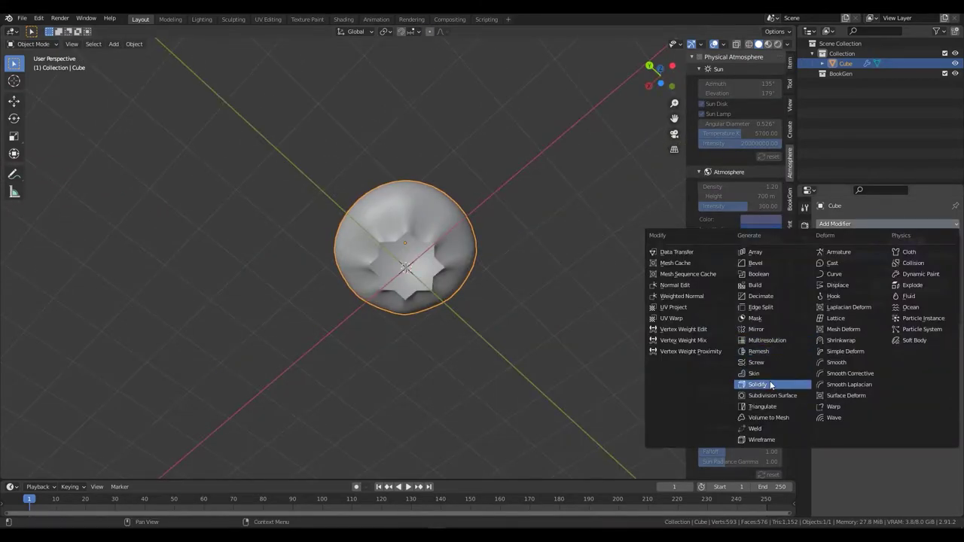
left_click(771, 386)
left_click_drag(959, 319, 889, 269)
middle_click_drag(570, 231, 489, 332)
Apply both the Solidify and Subdivision modifiers to the dome
left_click(930, 241)
left_click(908, 251)
left_click(932, 241)
left_click(904, 252)
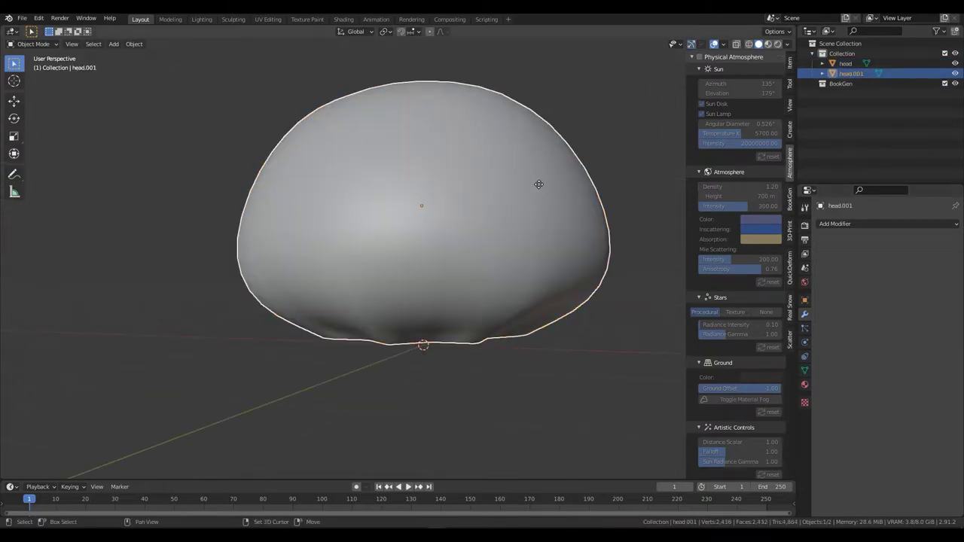
Duplicate the head in place and hide the original, leaving the copy head.001 for editing
key("shift+d")
middle_click_drag(568, 171, 593, 155)
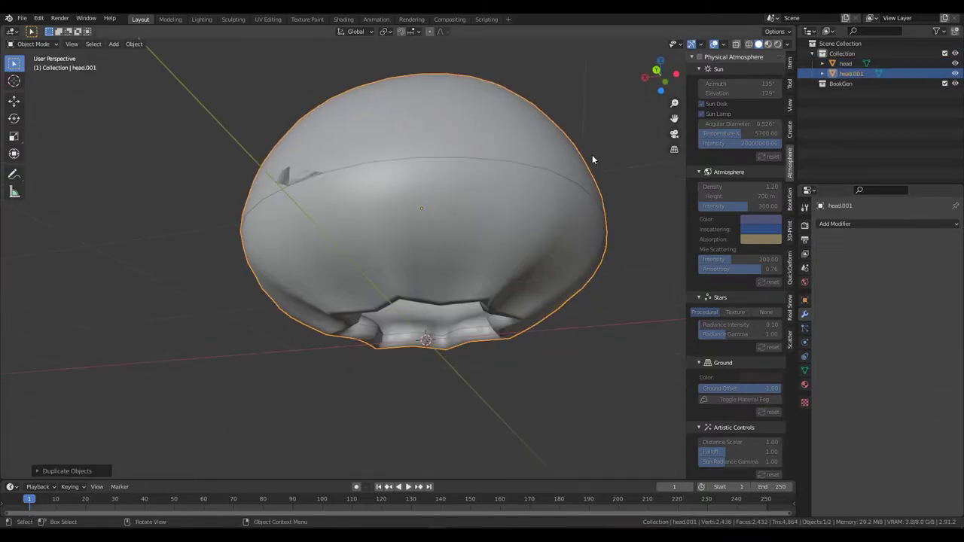
key("h")
left_click(521, 199)
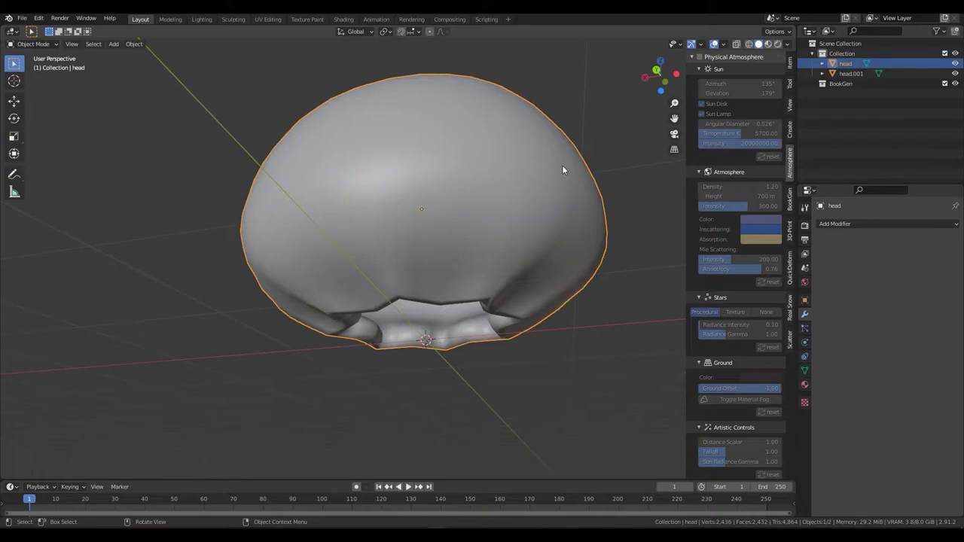
scroll(456, 167, "down", 3)
middle_click_drag(456, 166, 505, 216)
scroll(556, 180, "up", 2)
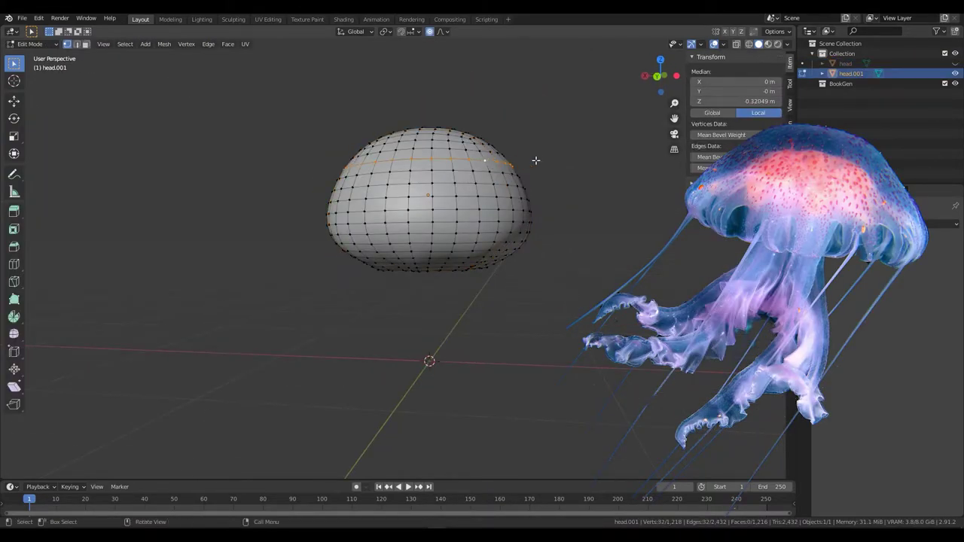
Scale the upper edge loops of head.001 with proportional editing to form a narrower rounded bulge on top
key("s")
scroll(520, 167, "down", 5)
left_click(509, 168)
middle_click_drag(509, 168, 473, 209)
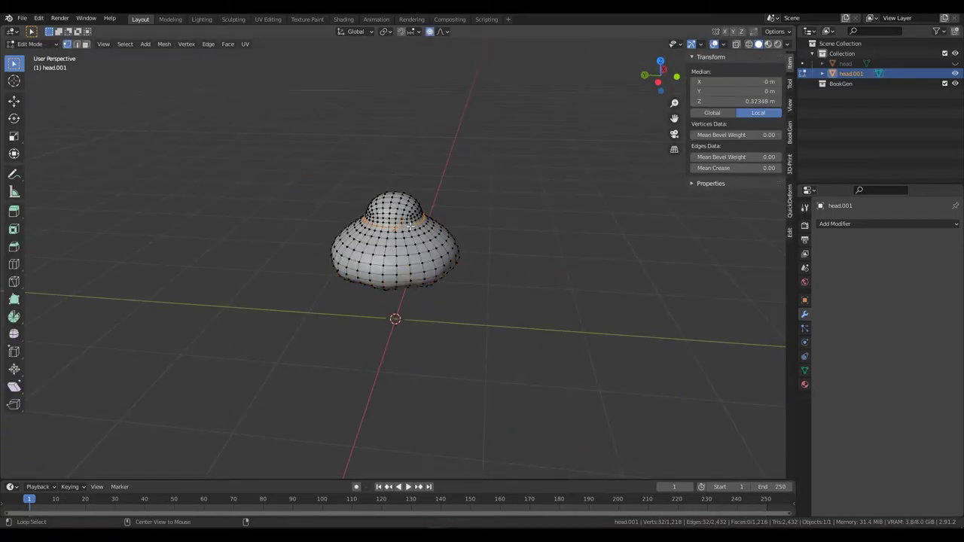
key("s")
left_click(416, 225)
left_click(403, 194)
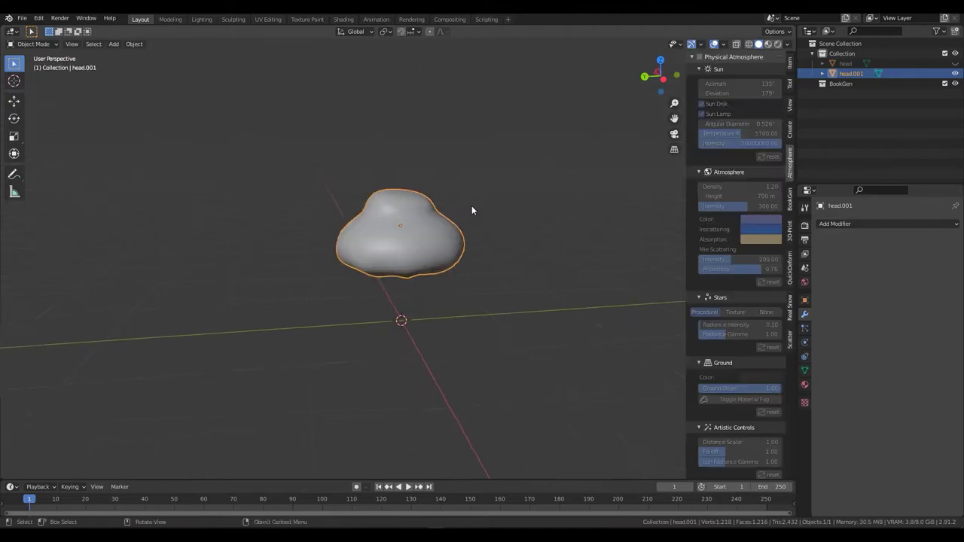
middle_click_drag(472, 206, 524, 197)
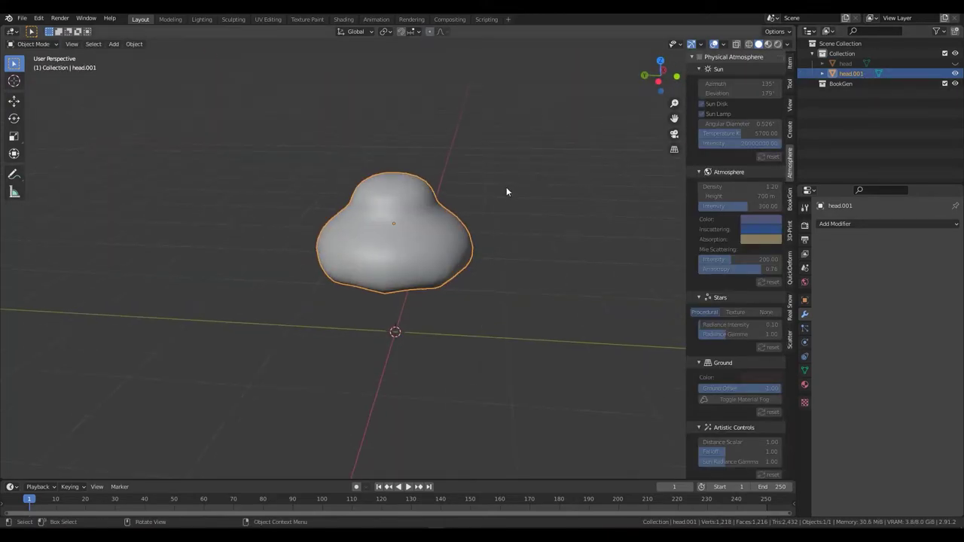
Unhide the original head and, in wireframe display, move head.001 along Z to sit inside it
key("alt+h")
middle_click_drag(427, 200, 499, 252)
left_click(499, 252)
key("z")
left_click(281, 273)
left_click(366, 261)
key("KP_1")
key("g")
key("z")
left_click(385, 244)
key("z")
left_click(575, 261)
middle_click_drag(576, 260, 536, 299)
Add a Bezier curve and move one of its control points along Z below the head with proportional editing
key("shift+a")
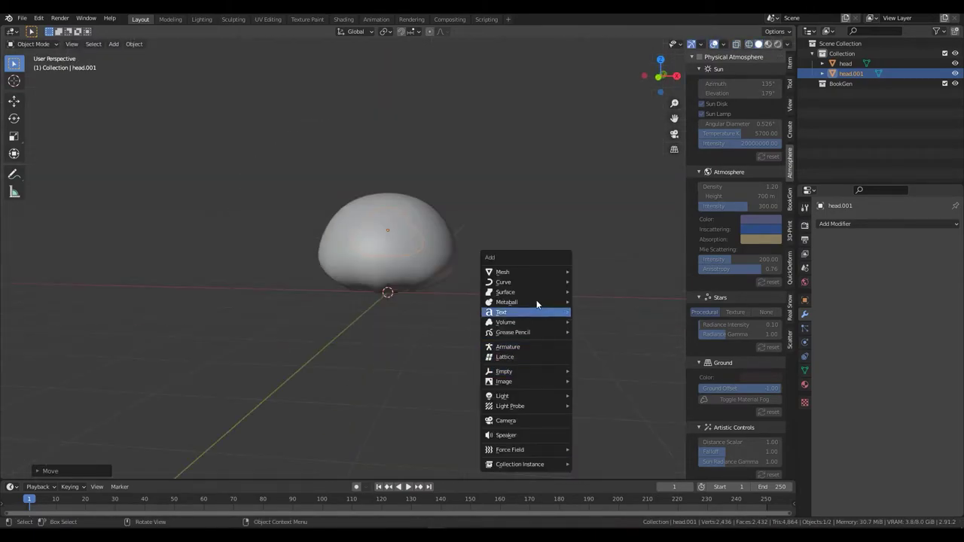
mouse_move(535, 282)
left_click(599, 286)
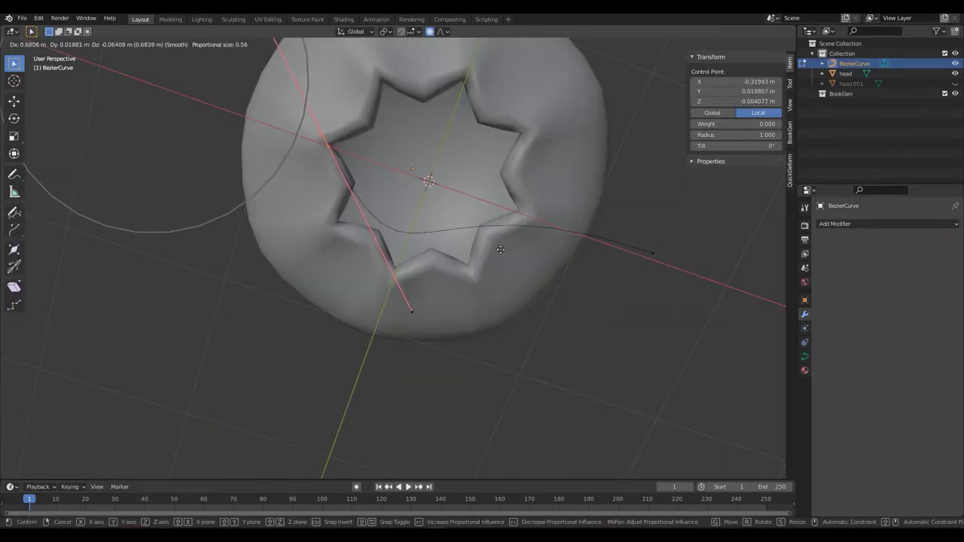
left_click(501, 250)
key("g")
key("z")
middle_click_drag(501, 250, 335, 239)
left_click(400, 407)
Turn off proportional editing and align the curve's upper control point with the head's rim in top and front views
key("o")
key("KP_7")
key("shift+z")
scroll(332, 238, "up", 4)
key("g")
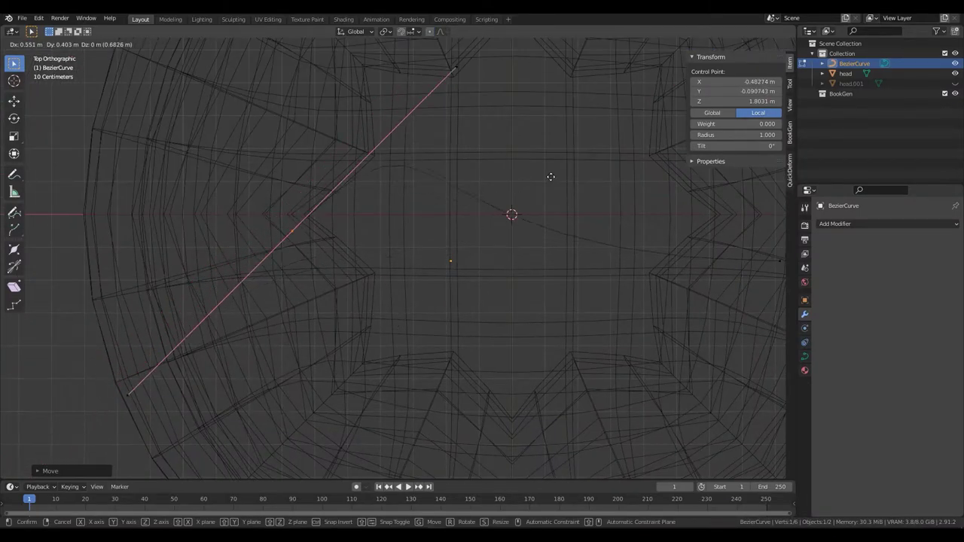
left_click(552, 176)
key("KP_1")
key("g")
key("z")
left_click(563, 211)
key("shift+z")
Rotate the curve's lower control point and move it further below the head
left_click(521, 402)
key("r")
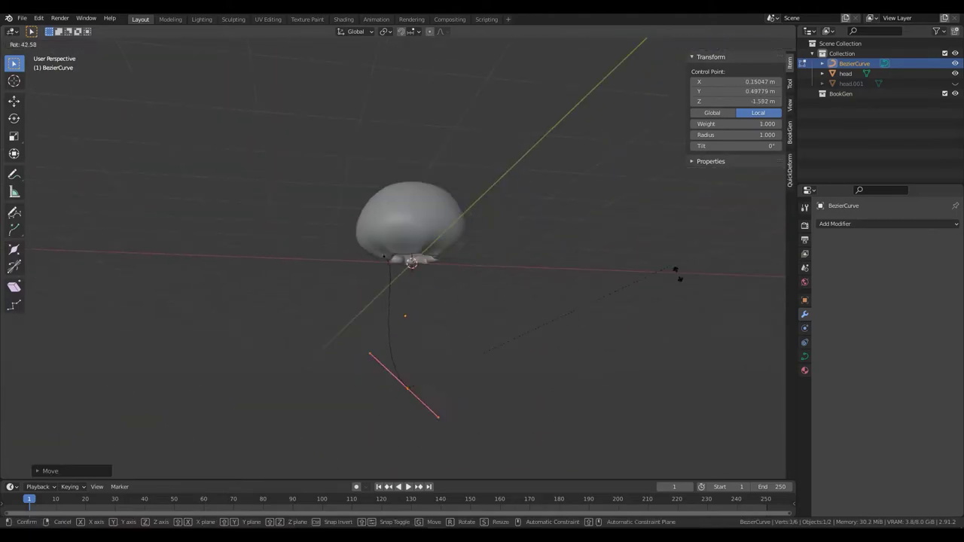
left_click(743, 422)
key("g")
left_click(730, 452)
Refine the hanging curve by moving and rotating its control point, and leave curve editing
middle_click_drag(459, 222, 297, 173)
key("g")
left_click(308, 181)
middle_click_drag(453, 178, 540, 206)
key("r")
left_click(436, 169)
key("Tab")
Duplicate the tentacle curve and position the copy at another point of the head's rim in top wireframe view
key("KP_1")
key("shift+d")
left_click(442, 183)
key("KP_7")
key("shift+z")
scroll(264, 239, "up", 6)
scroll(362, 220, "up", 2)
key("g")
left_click(408, 95)
Duplicate the tentacle curve repeatedly and place the copies around the rest of the head's rim opening
key("shift+d")
left_click(543, 80)
key("shift+d")
left_click(673, 117)
key("shift+d")
left_click(726, 239)
middle_click_drag(640, 370, 584, 298, "shift")
key("shift+d")
left_click(540, 419)
key("shift+d")
left_click(408, 465)
key("shift+d")
left_click(269, 422)
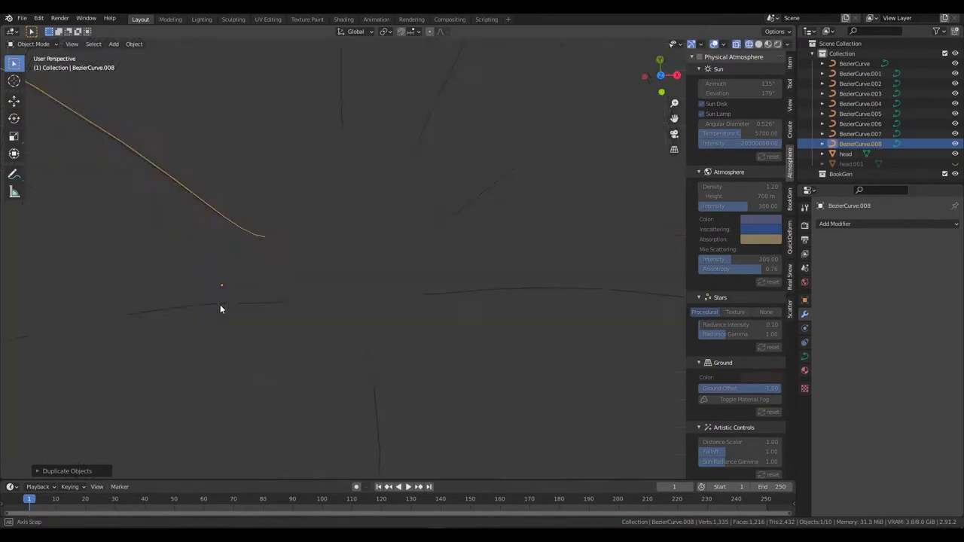
Duplicate four of the tentacle curves in place and scale the copies inside the head's opening
middle_click_drag(233, 292, 436, 198)
left_click(440, 199, "shift")
middle_click_drag(377, 207, 556, 166)
left_click(495, 181, "shift")
left_click(443, 163, "shift")
left_click(312, 211, "shift")
middle_click_drag(311, 211, 426, 158)
left_click(332, 229, "shift")
left_click(332, 229, "shift")
key("shift+d")
right_click(430, 214)
key("KP_7")
scroll(426, 159, "up", 3)
key("s")
left_click(469, 211)
scroll(931, 157, "down", 2)
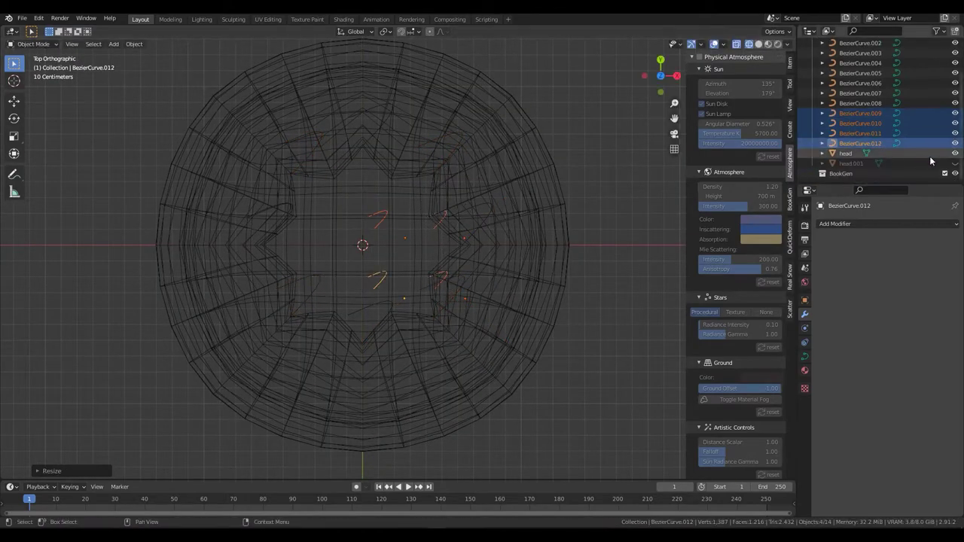
Reposition the upper control points of the four inner curves and pull their lower ends down to lengthen them
key("KP_1")
scroll(526, 182, "down", 5)
key("Tab")
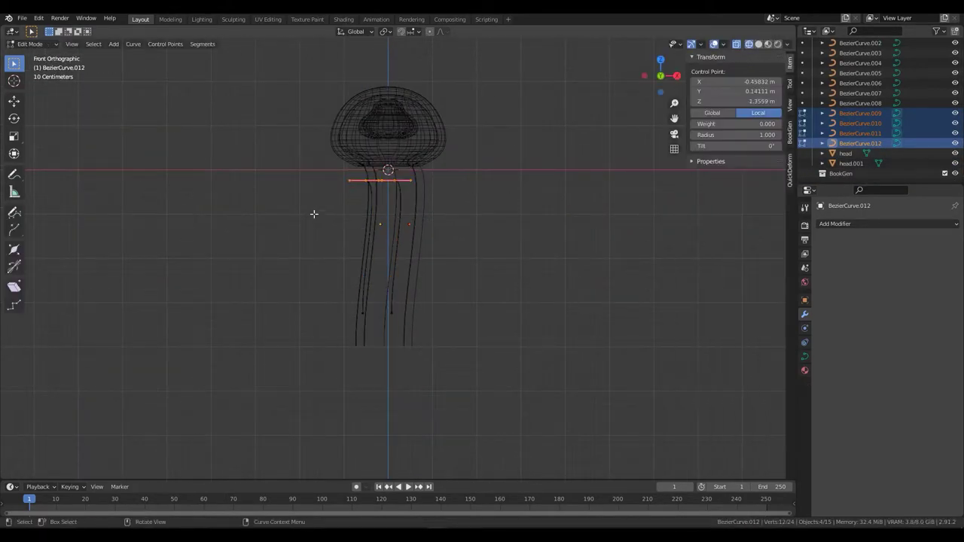
scroll(342, 201, "up", 3)
key("g")
scroll(444, 370, "down", 5)
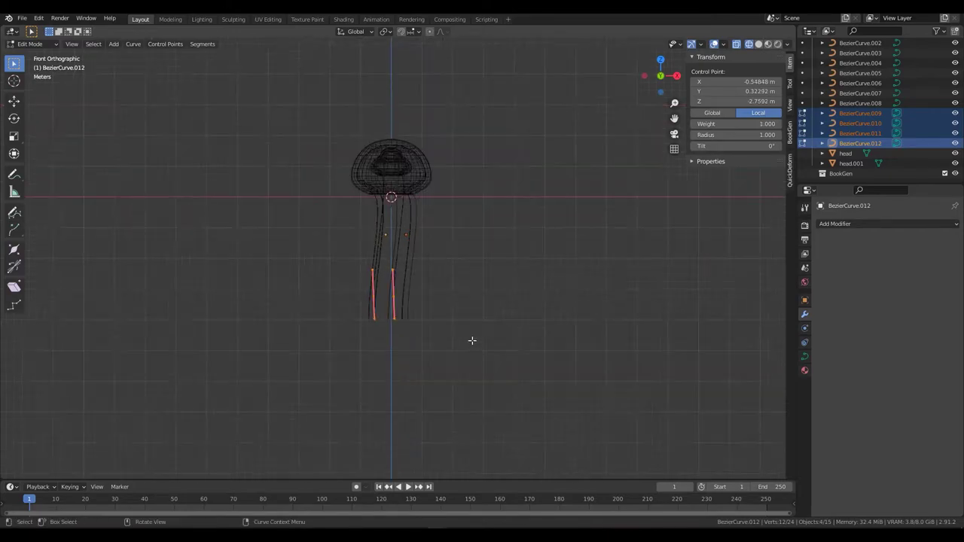
left_click(468, 466)
middle_click_drag(467, 465, 449, 354)
scroll(445, 349, "up", 5)
key("Tab")
Join the four long inner tentacle curves into one object, rename it "long" and hide it
left_click(436, 197)
left_click(427, 175, "shift")
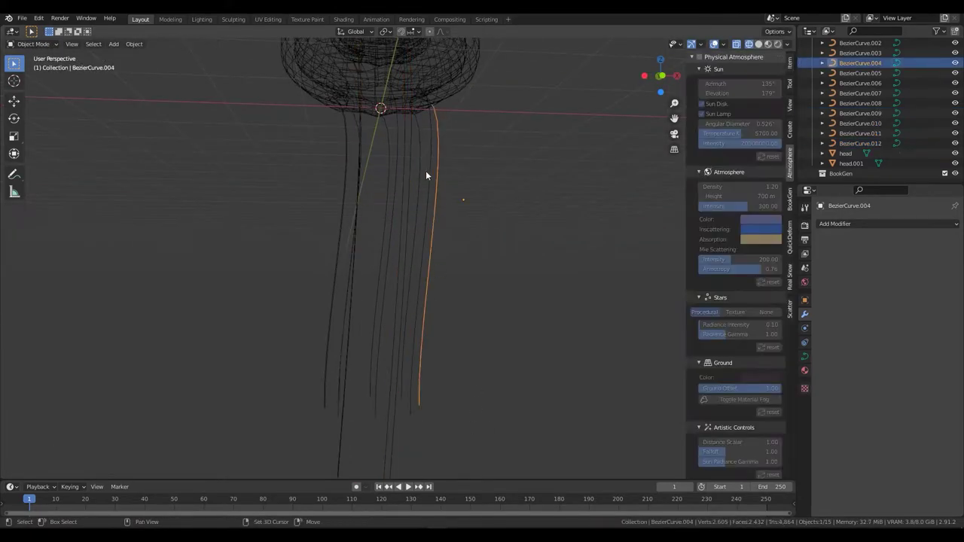
scroll(427, 175, "down", 5)
left_click_drag(331, 354, 444, 392)
key("ctrl+j")
double_click(874, 143)
type("long")
key("ctrl+a")
key("h")
Join the remaining outer tentacle curves into one object and rename it "short"
left_click_drag(331, 241, 478, 267)
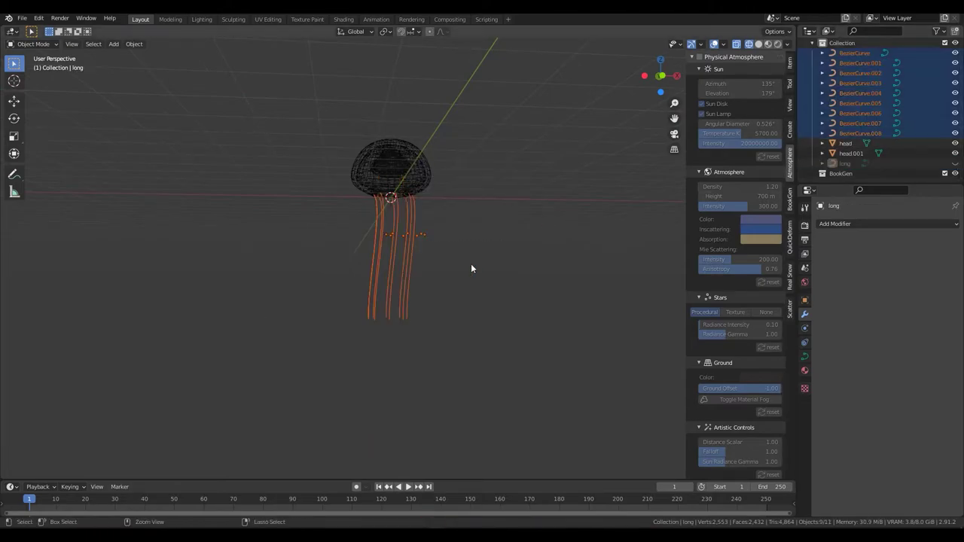
left_click(391, 259, "shift")
key("ctrl+j")
double_click(847, 63)
type("short")
key("Return")
Unhide the long tentacle curves and display the jellyfish in solid shading
left_click(494, 186)
scroll(494, 186, "up", 4)
key("alt+h")
key("shift+z")
left_click(427, 197)
middle_click_drag(427, 197, 611, 423)
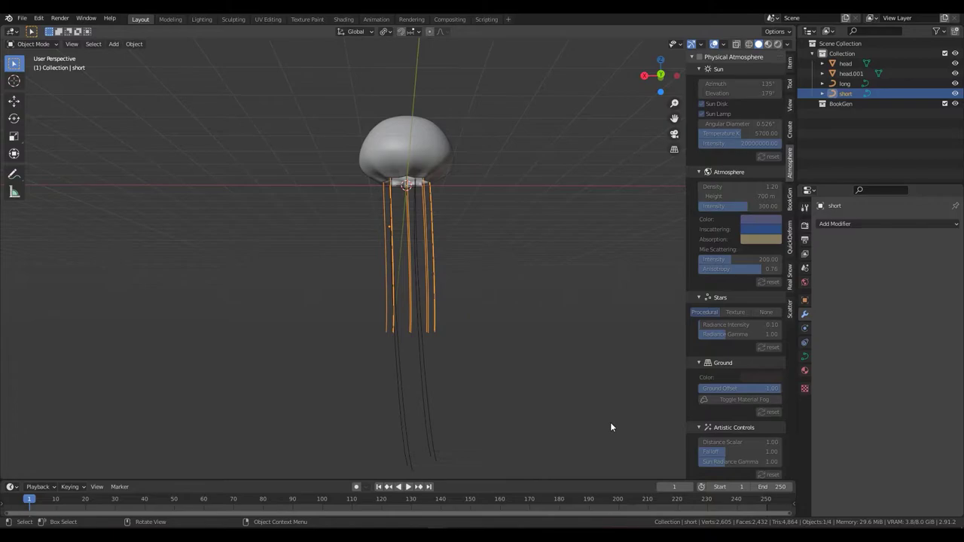
Rotate the lower control points of the short tentacle curves in Edit Mode
key("shift+z")
left_click(384, 354)
key("Tab")
left_click_drag(331, 388, 444, 467)
key("r")
key("Tab")
key("z")
left_click(370, 224)
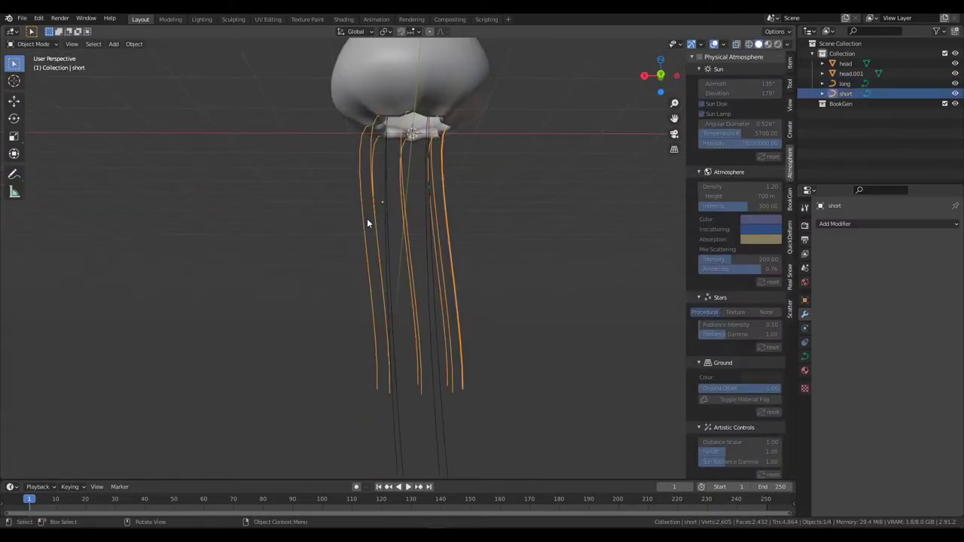
key("Tab")
key("r")
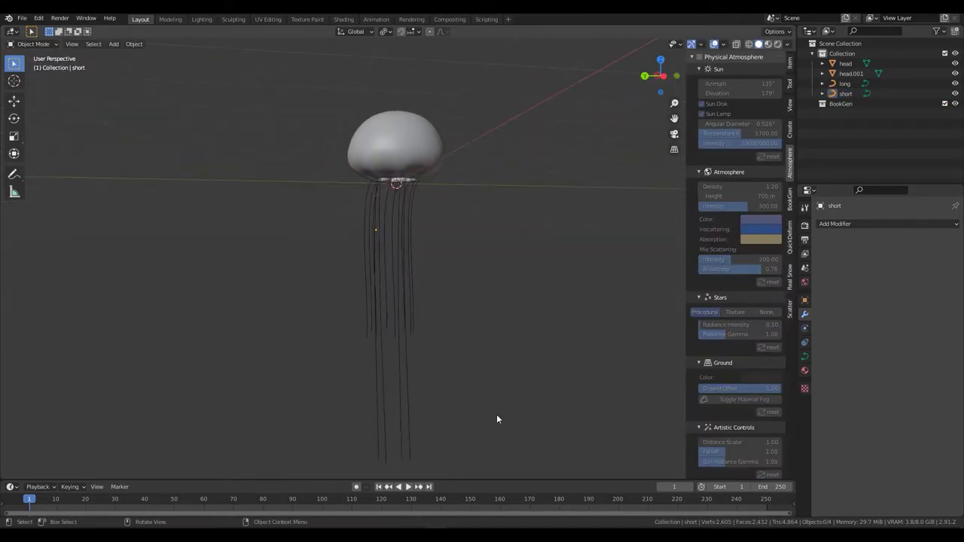
Give the short tentacle curves a round bevel with a depth of 0.05 m
left_click(845, 93)
left_click(804, 356)
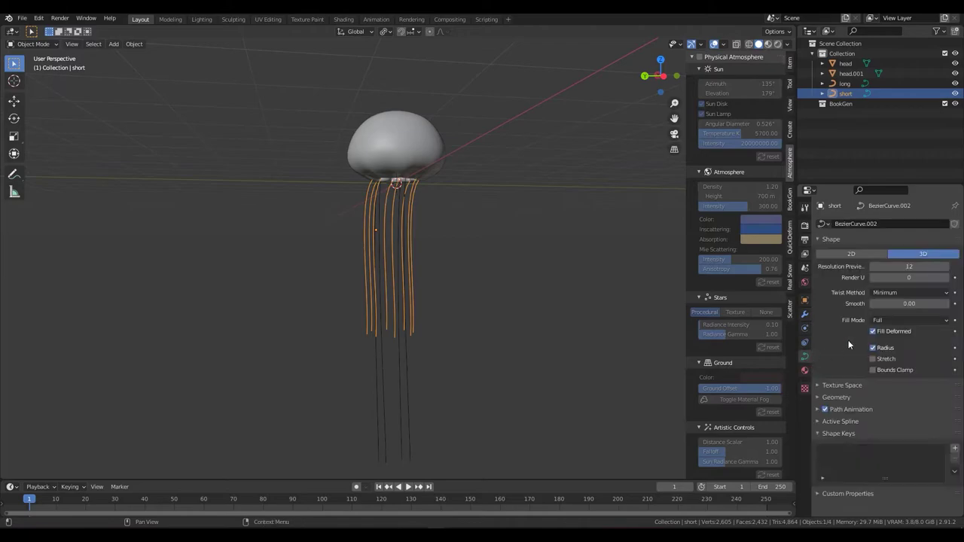
left_click(837, 397)
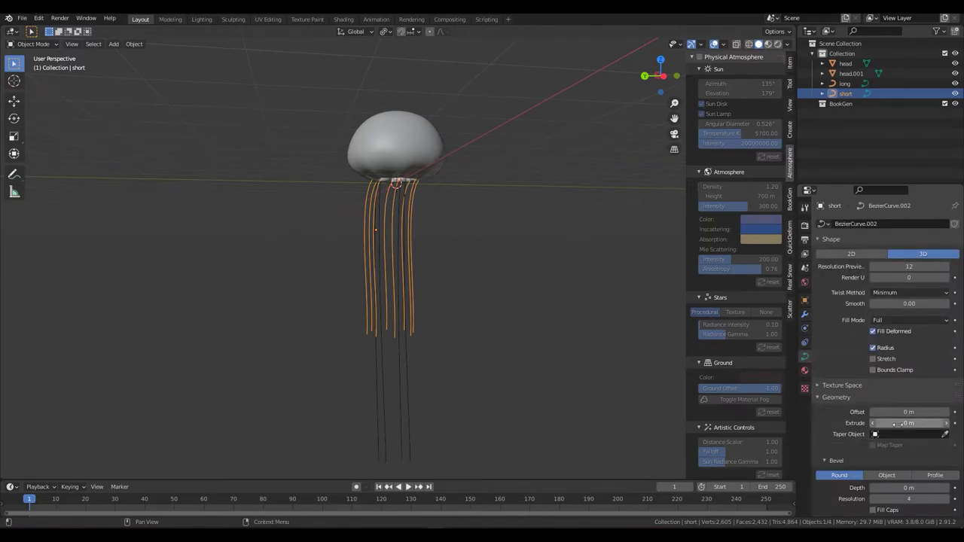
left_click_drag(910, 488, 925, 489)
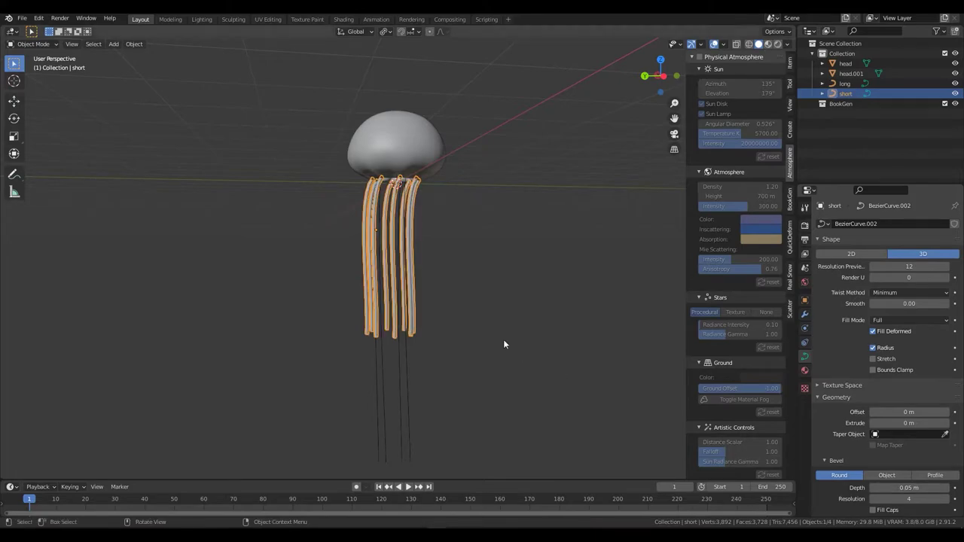
Taper the short tentacles by shrinking the radius of their lower end control points with the Radius tool
scroll(490, 345, "up", 4)
key("Tab")
left_click_drag(462, 374, 162, 480)
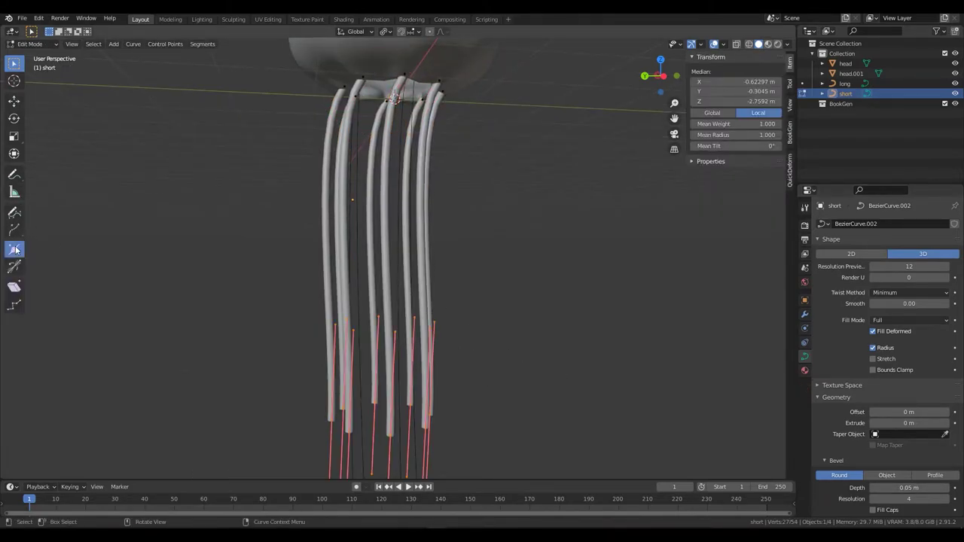
left_click_drag(387, 430, 383, 418)
key("Tab")
scroll(491, 310, "down", 2)
Convert the short tentacle curves to a mesh
left_click(492, 311)
middle_click_drag(492, 310, 510, 201)
left_click(428, 237)
right_click(428, 238)
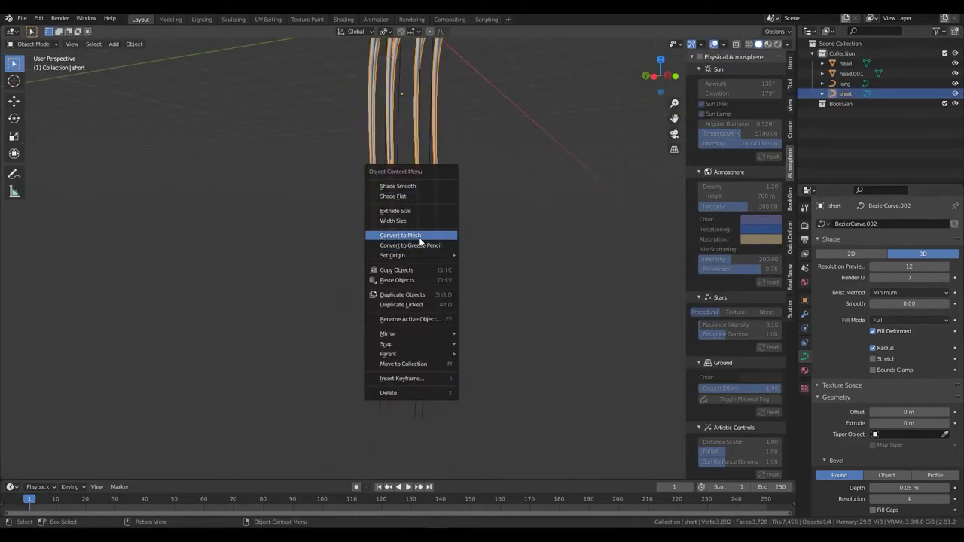
left_click(420, 238)
key("Tab")
key("Tab")
Thicken the long tentacle curves with a round bevel depth and convert them to a mesh
left_click(426, 238)
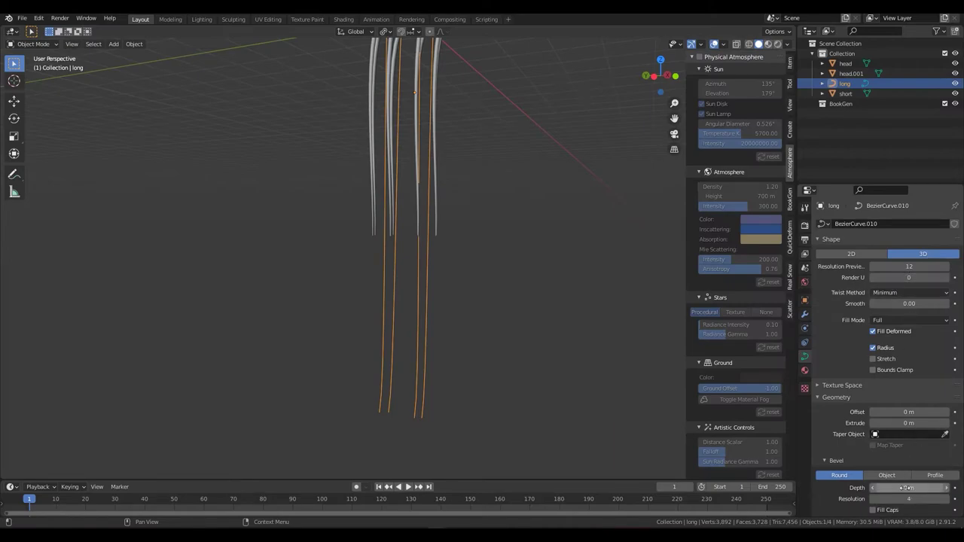
left_click_drag(908, 488, 935, 488)
right_click(552, 281)
left_click(548, 279)
key("Tab")
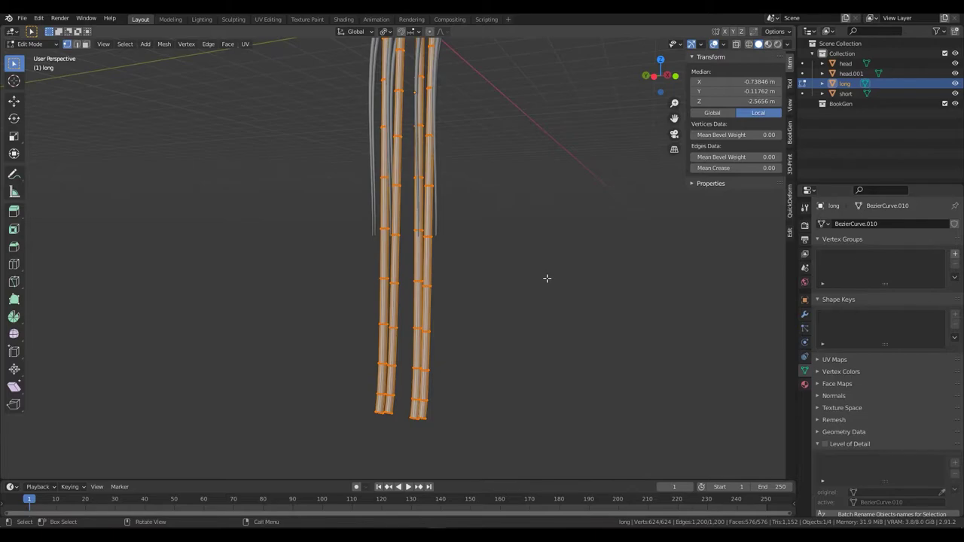
Subdivide the whole long tentacle mesh and recalculate its normals
right_click(529, 278)
left_click(512, 291)
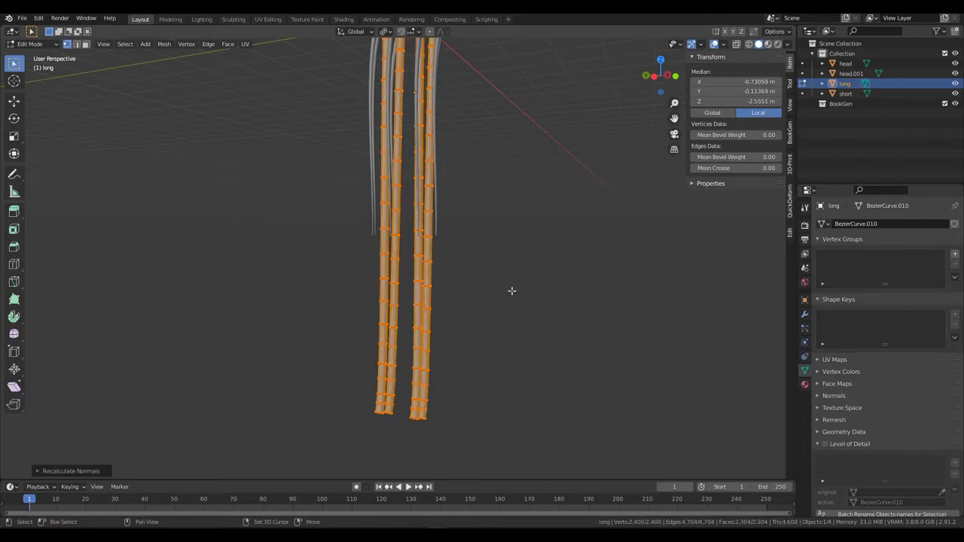
key("Tab")
Add a Displace modifier to the long tentacles with a new Clouds texture of size 0.20
left_click(805, 314)
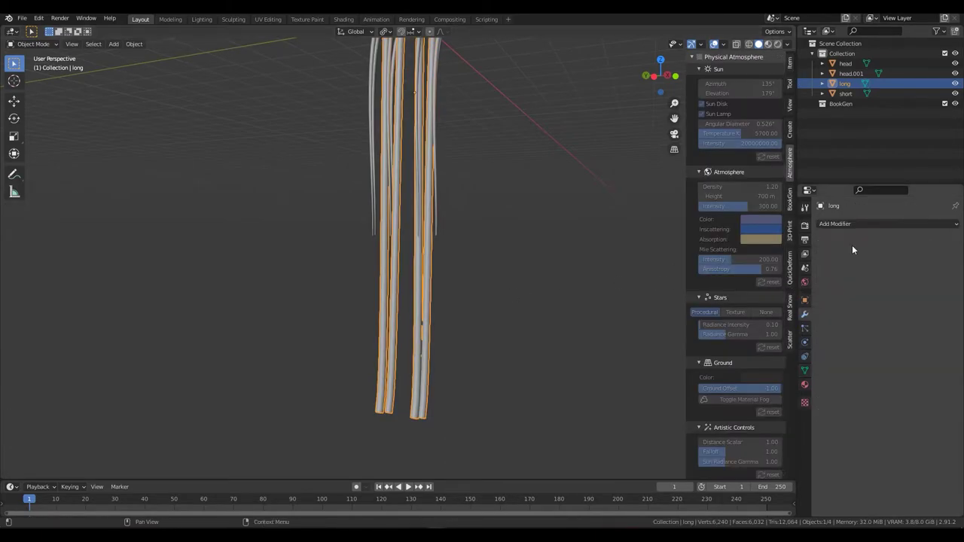
left_click(837, 224)
left_click(846, 286)
left_click(897, 257)
left_click(954, 256)
left_click(913, 256)
left_click(890, 291)
left_click_drag(904, 429, 866, 430)
scroll(568, 196, "down", 5)
left_click(529, 296)
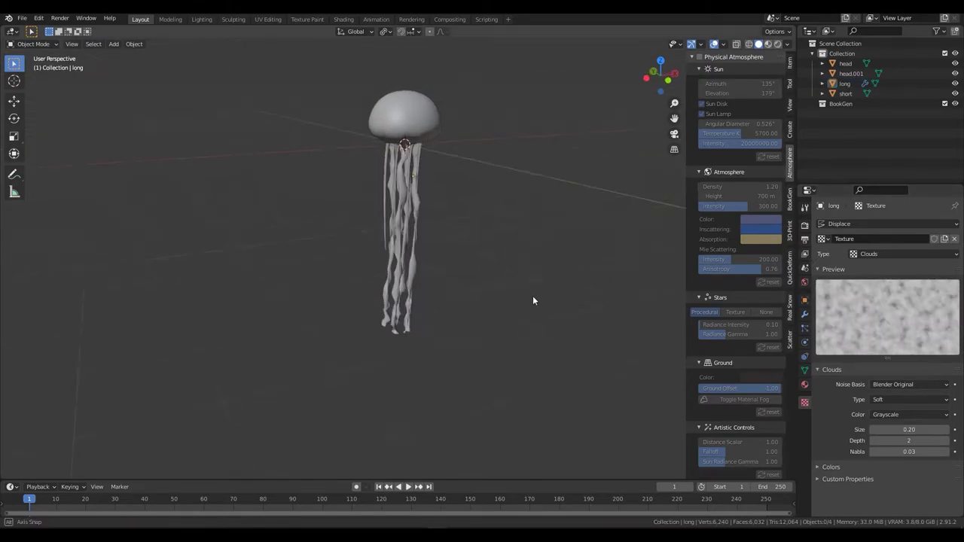
Reshape the short tentacles by moving vertices of their mesh in Edit Mode
middle_click_drag(529, 297, 537, 247)
scroll(467, 270, "up", 4)
scroll(482, 207, "down", 1)
left_click(432, 180)
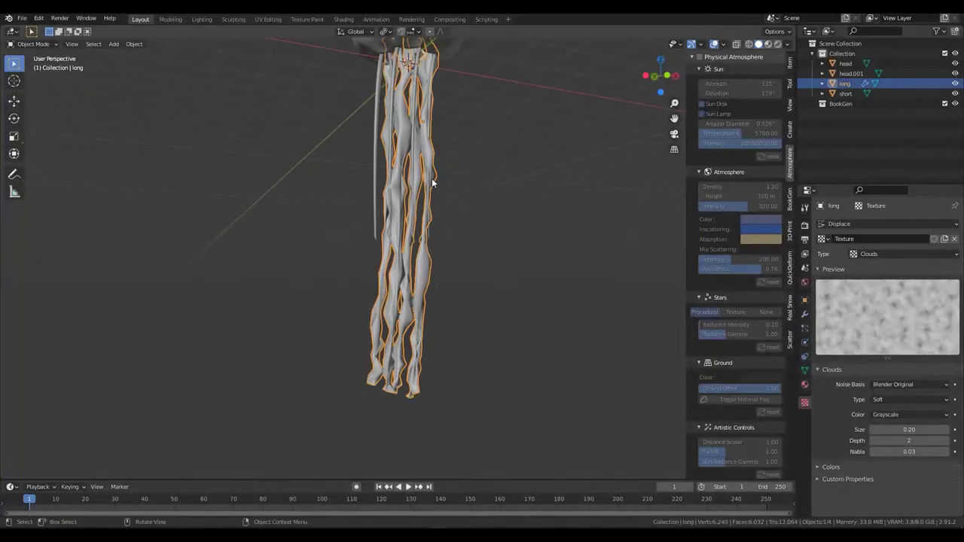
scroll(433, 180, "up", 1)
key("g")
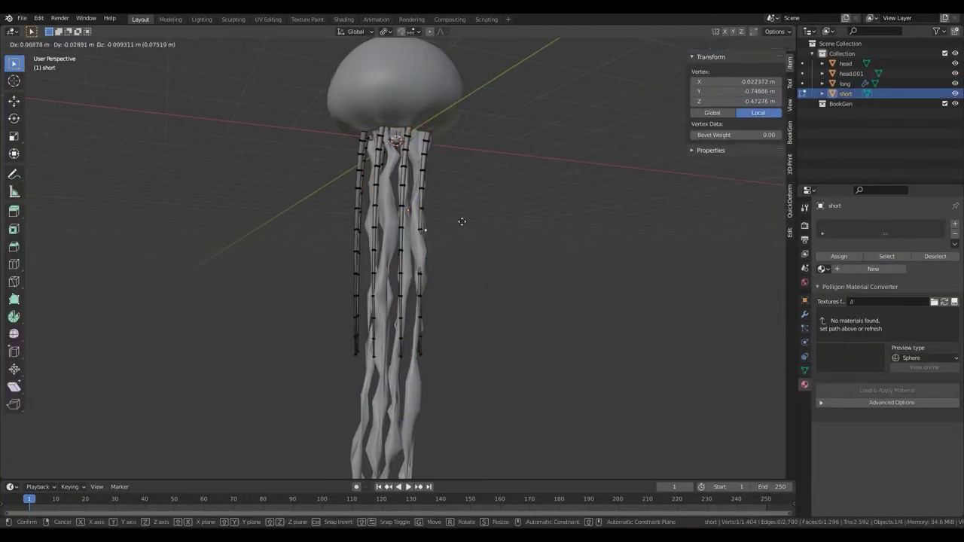
left_click(462, 222)
scroll(452, 231, "down", 1)
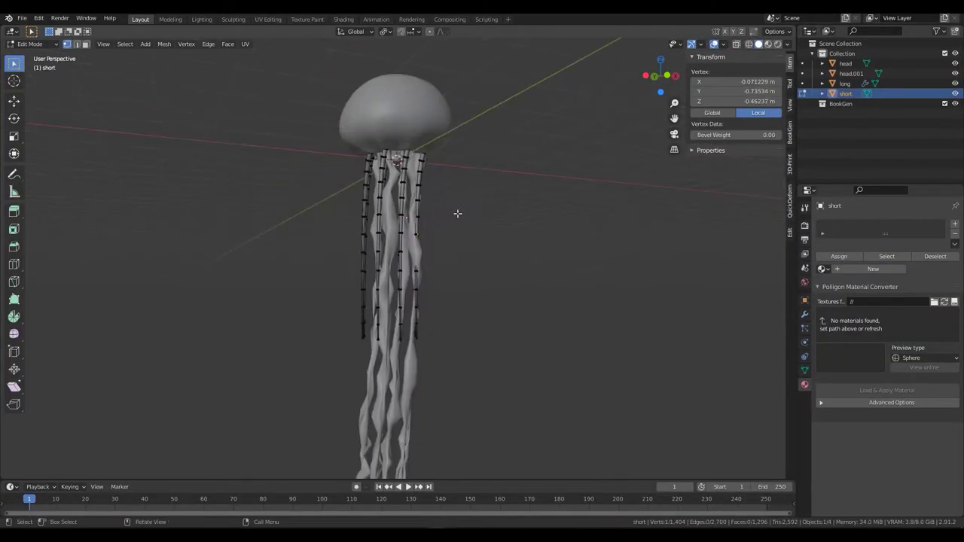
key("g")
left_click(493, 377)
key("Tab")
left_click(535, 353)
middle_click_drag(536, 354, 452, 301)
Apply the Displace modifier on the long tentacle mesh
left_click(409, 370)
left_click(806, 314)
key("Tab")
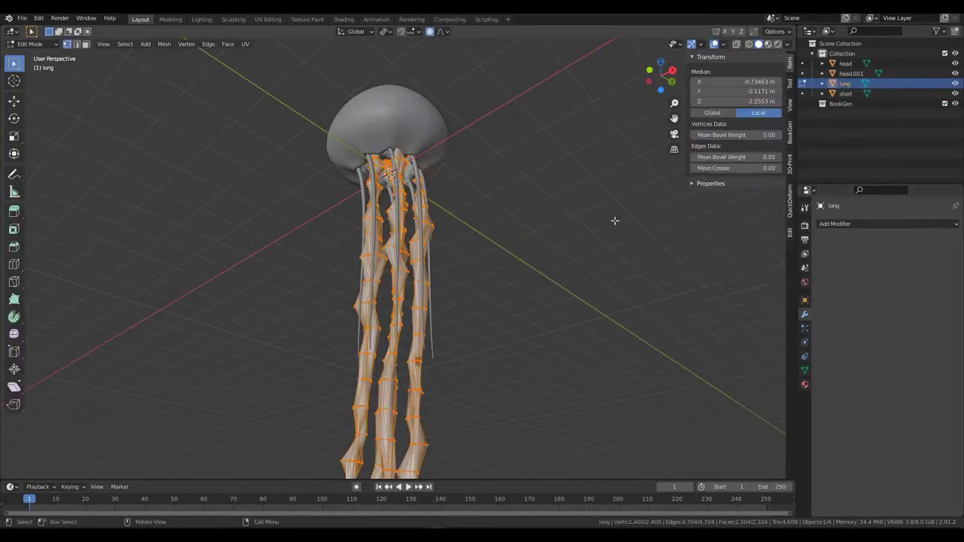
key("Tab")
key("ctrl+a")
left_click(431, 243)
key("Tab")
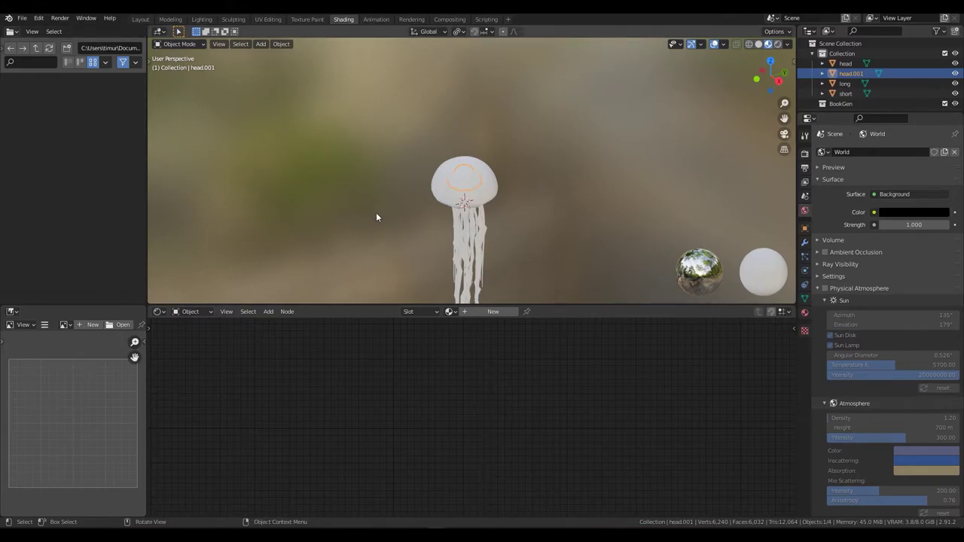
Create a new material named "inner" for the inner body head.001
left_click(475, 312)
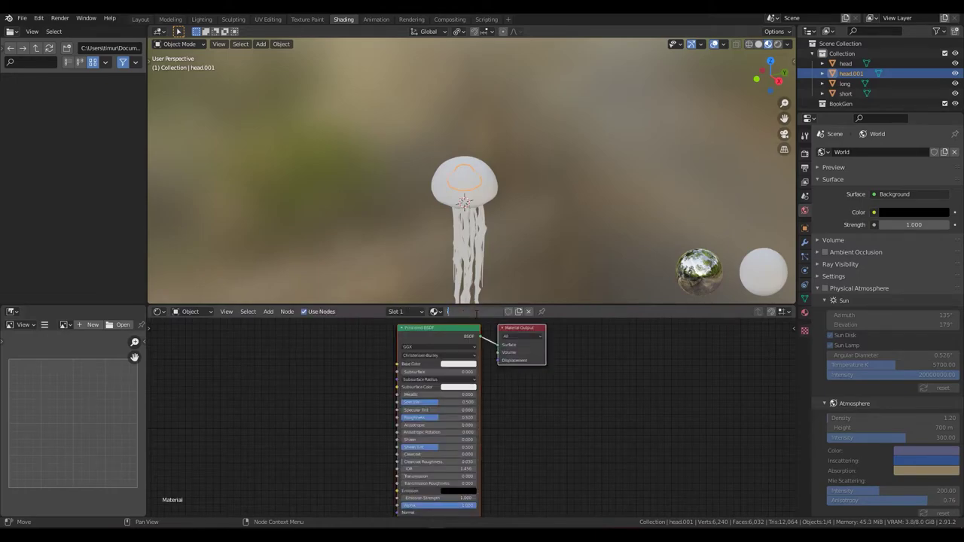
type("r")
key("Return")
Add a Fresnel node and a ColorRamp node beside the inner material's Principled BSDF
scroll(308, 455, "up", 4)
key("shift+a")
type("fres")
key("Return")
left_click(181, 437)
key("shift+a")
mouse_move(201, 475)
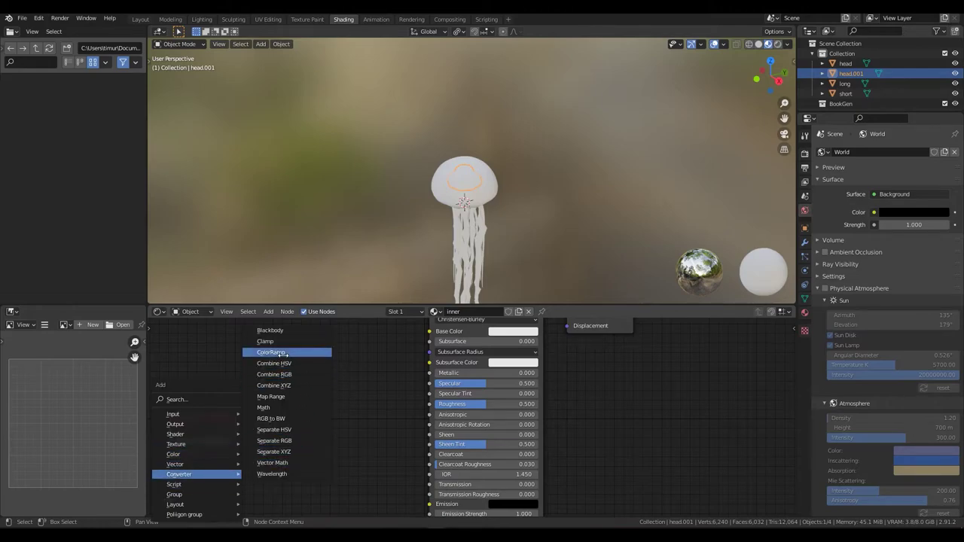
left_click(283, 354)
left_click(313, 445)
Hide the outer head and link the inner material's Fresnel through the ColorRamp to the Principled BSDF's Emission
left_click(477, 194)
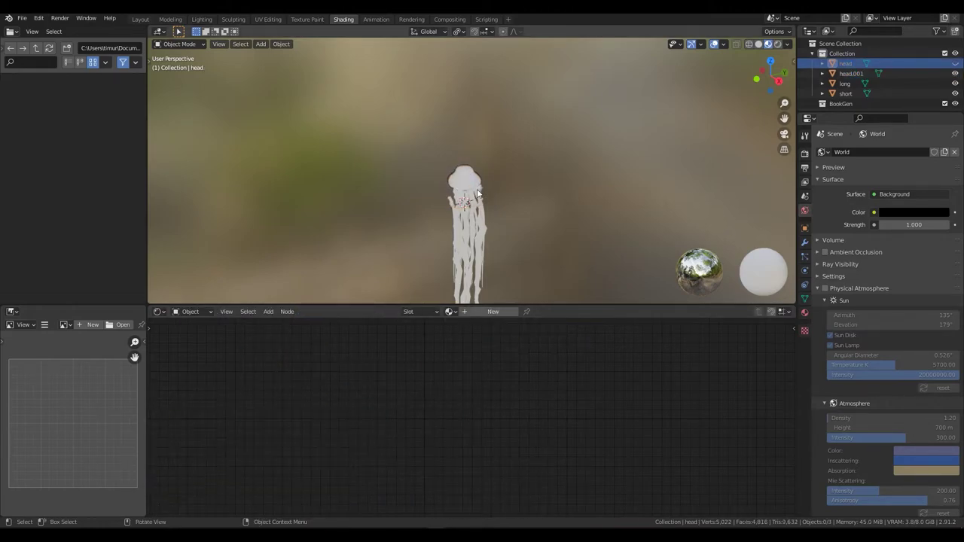
left_click(477, 195)
scroll(476, 195, "up", 4)
scroll(431, 454, "down", 2)
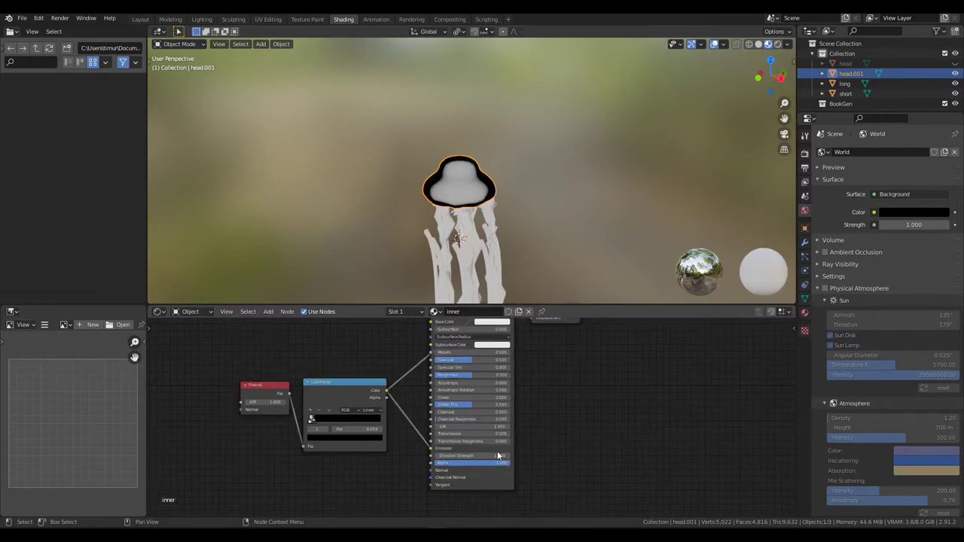
left_click(589, 443)
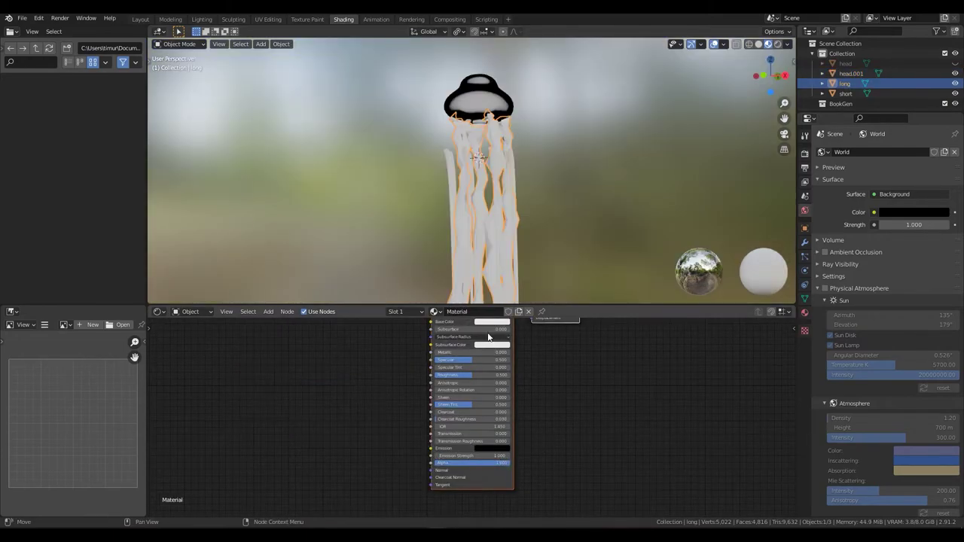
Set the long tentacles' material to an orange base colour, a darker orange subsurface colour and a Subsurface of about 0.47
left_click(492, 322)
left_click(496, 267)
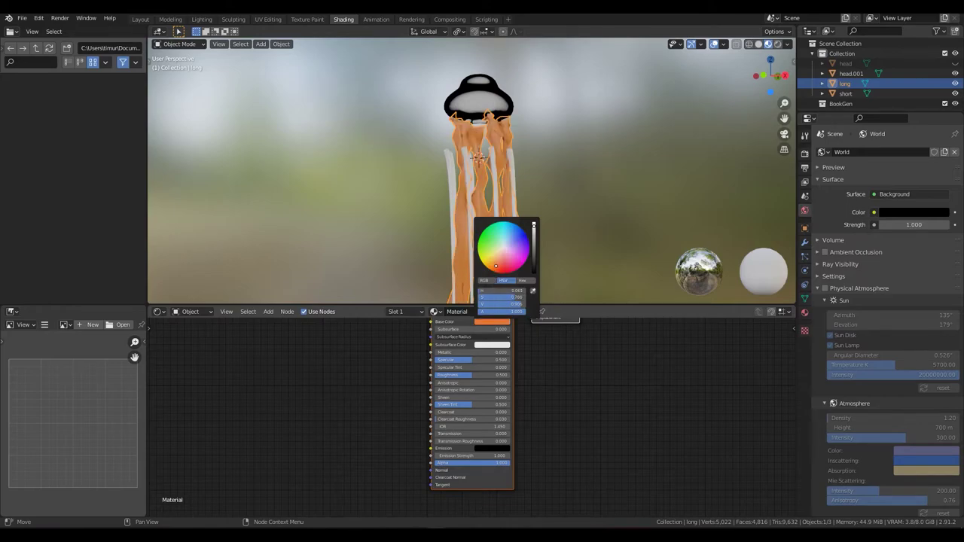
left_click_drag(495, 264, 494, 261)
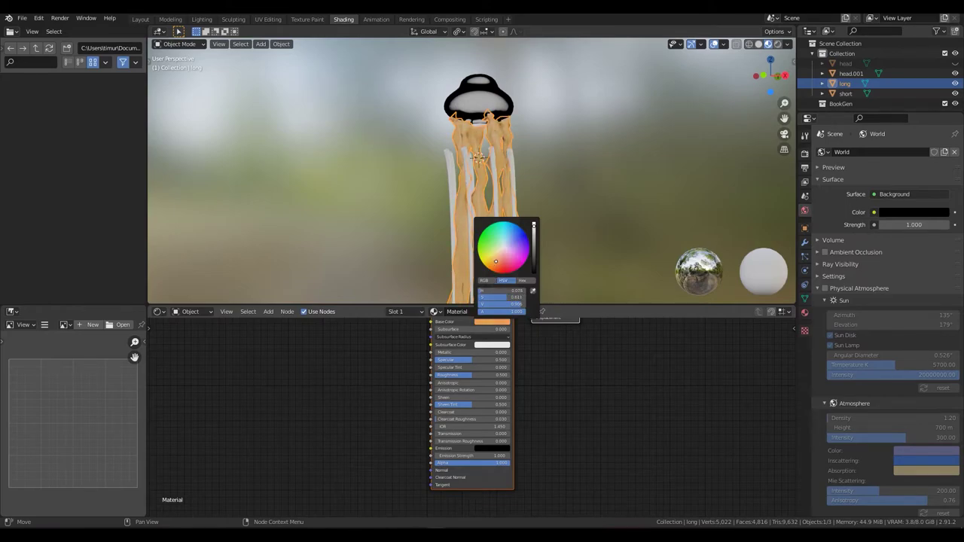
left_click(492, 344)
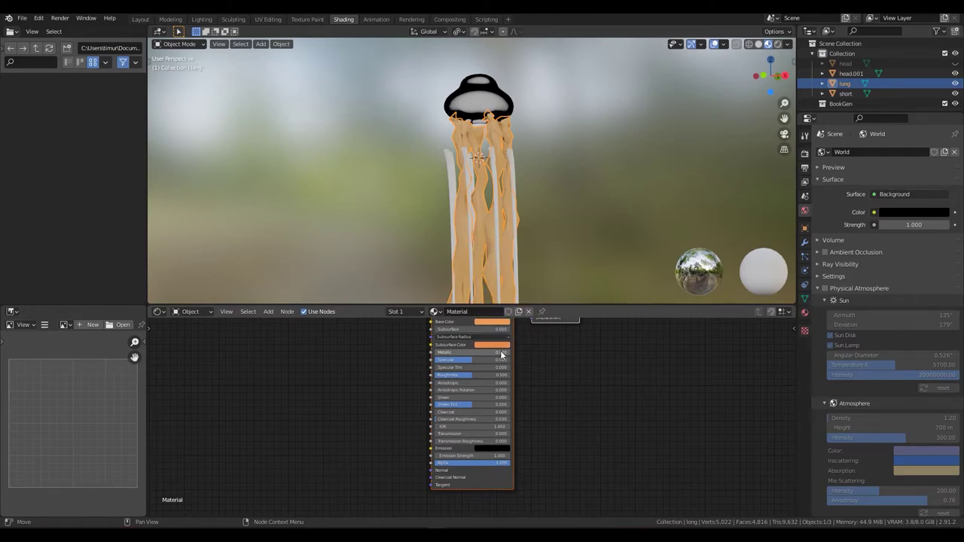
left_click_drag(487, 330, 510, 330)
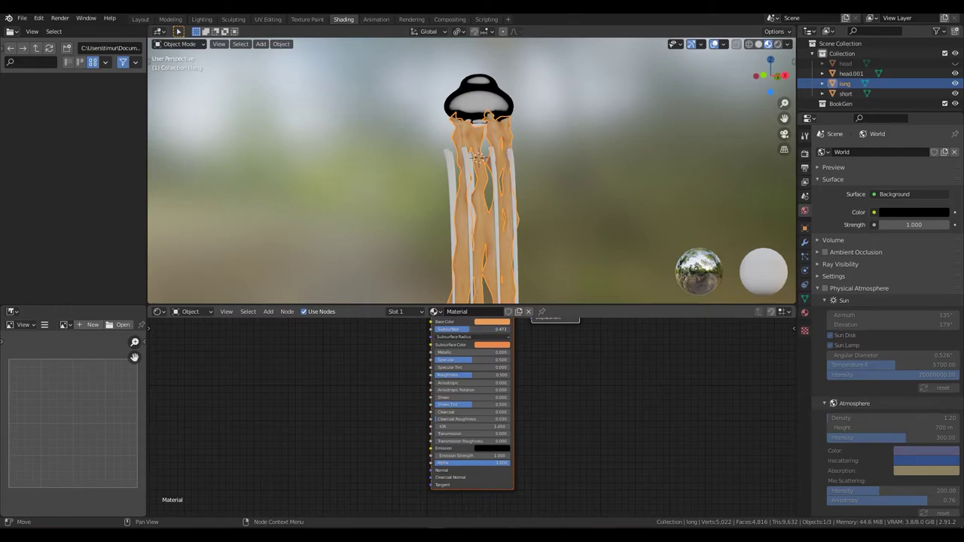
Set the long tentacles' material to Transmission 1.000, Transmission Roughness 0.445 and Alpha 0.200
scroll(467, 452, "up", 2)
left_click_drag(448, 407, 527, 396)
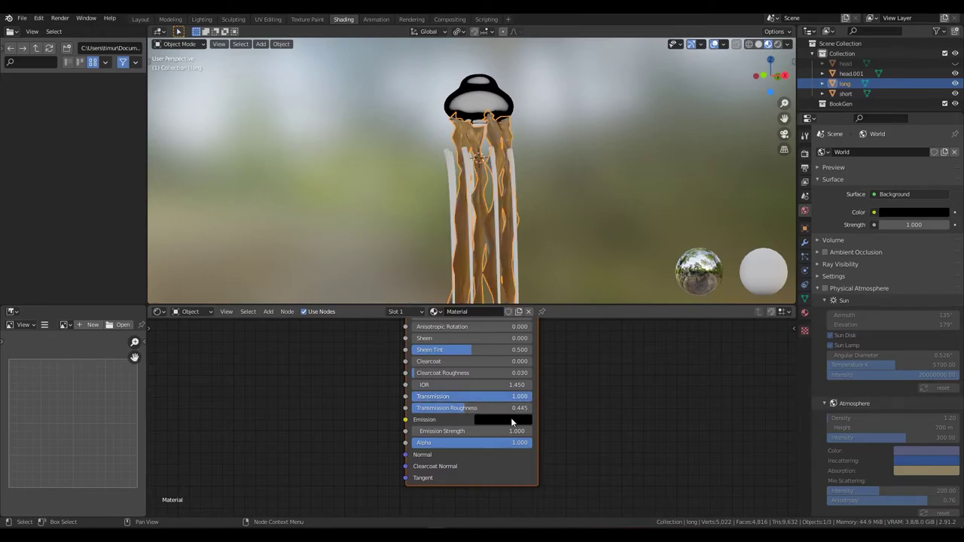
left_click_drag(512, 443, 434, 442)
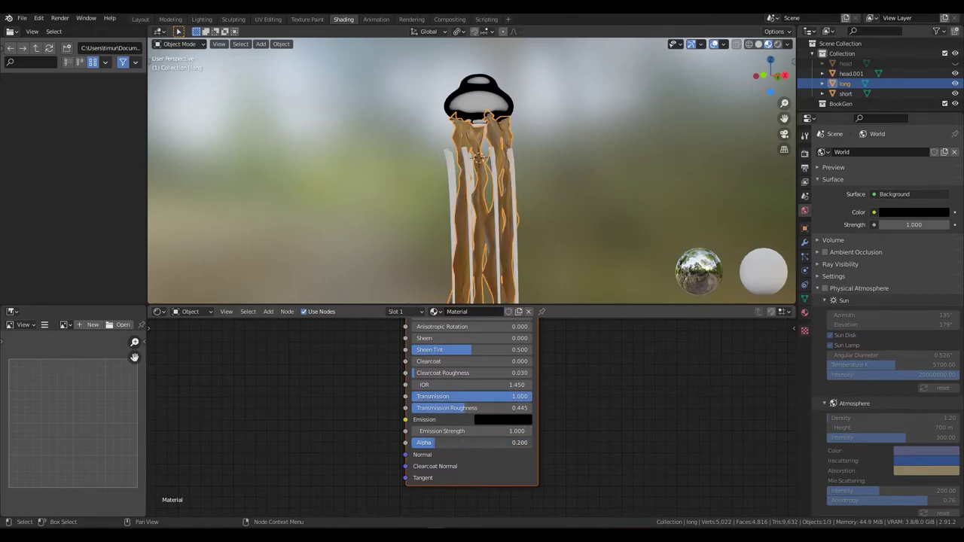
Create a "short" material for the short tentacles with an orange base colour and red-orange subsurface colour, and raise its Subsurface
scroll(462, 275, "down", 3)
left_click(462, 275)
left_click(460, 311)
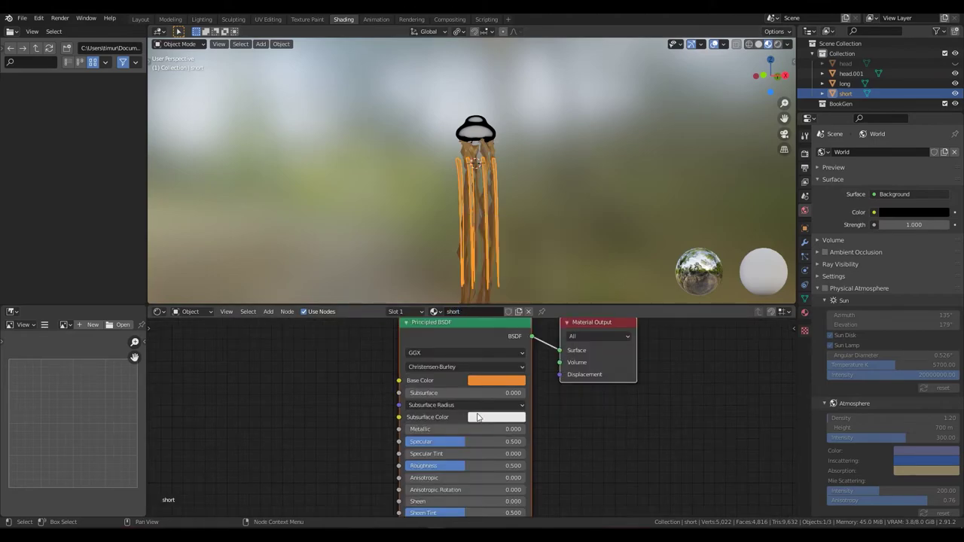
left_click(479, 416)
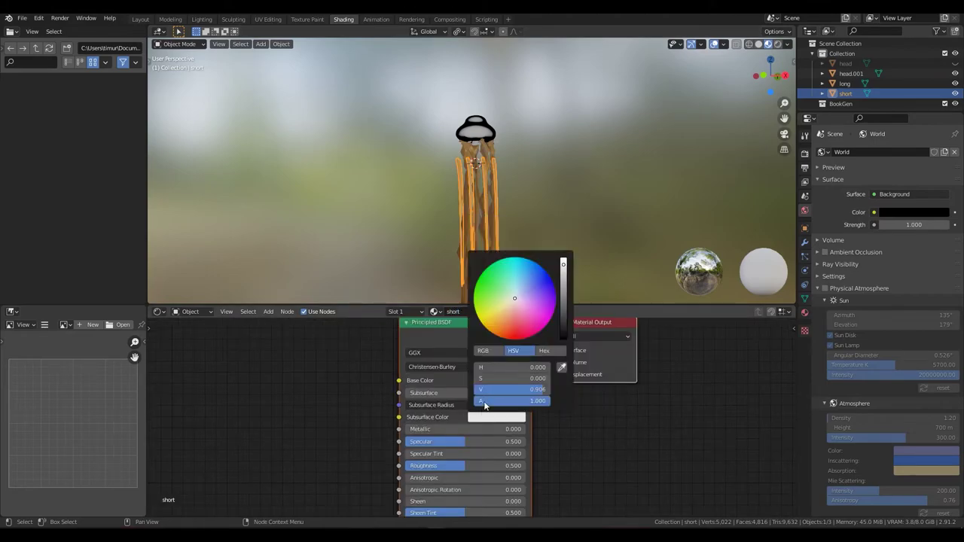
left_click_drag(509, 330, 502, 332)
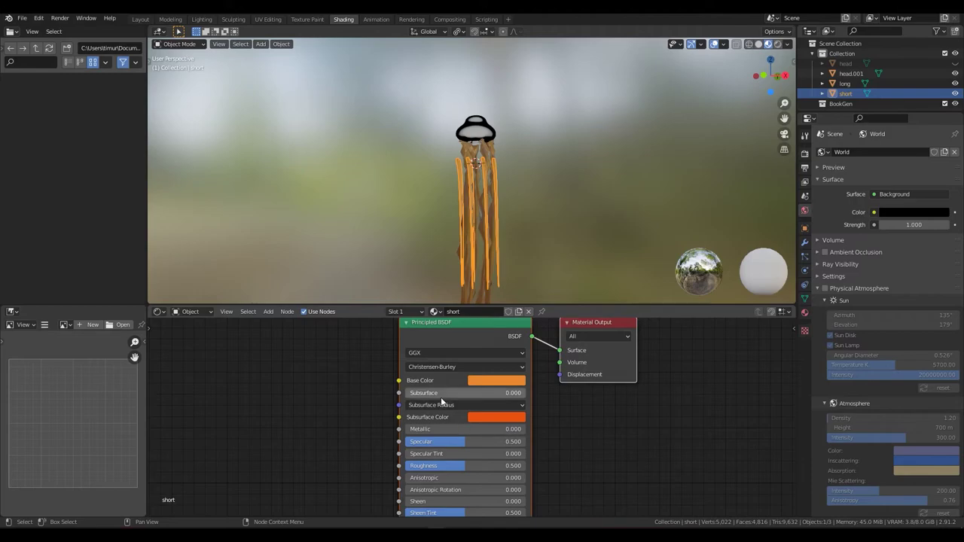
left_click_drag(435, 397, 527, 397)
middle_click_drag(468, 489, 453, 394)
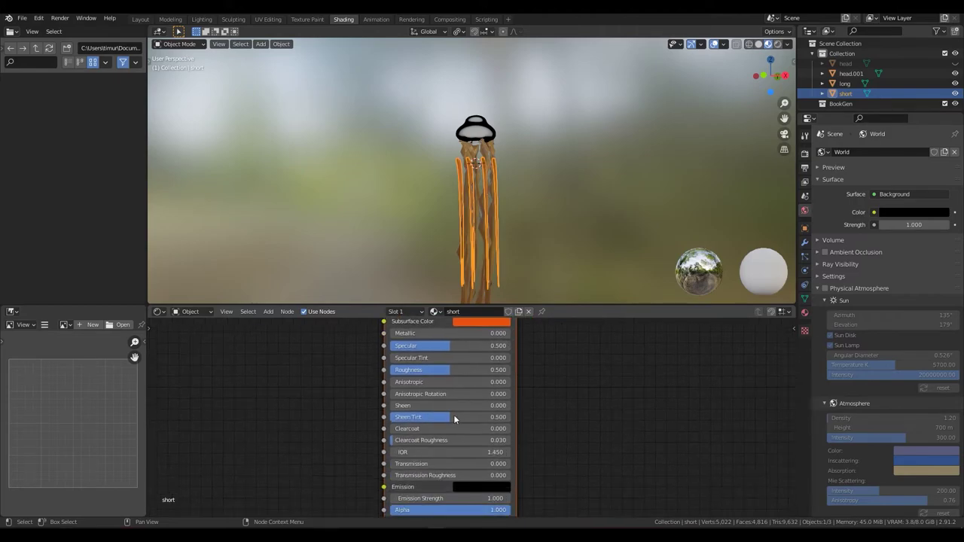
Raise the short tentacles' material Transmission Roughness and Transmission, and lower its Alpha
left_click_drag(403, 476, 514, 476)
left_click_drag(396, 466, 511, 465)
middle_click_drag(505, 424, 505, 381)
left_click_drag(490, 467, 414, 467)
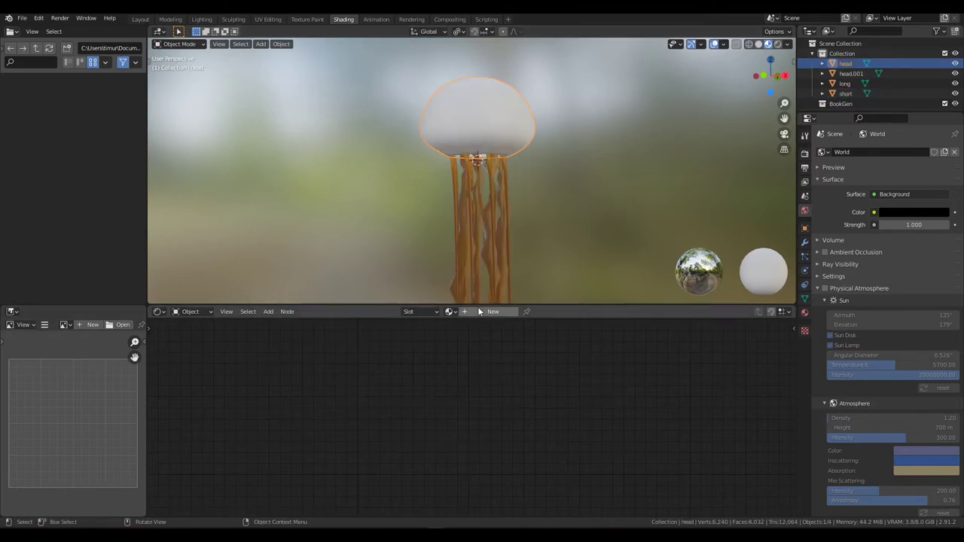
Give the outer head a new material with orange base and subsurface colours, Subsurface 1.000, Transmission 1.000, Transmission Roughness 0.668 and Alpha 0.736
left_click(485, 312)
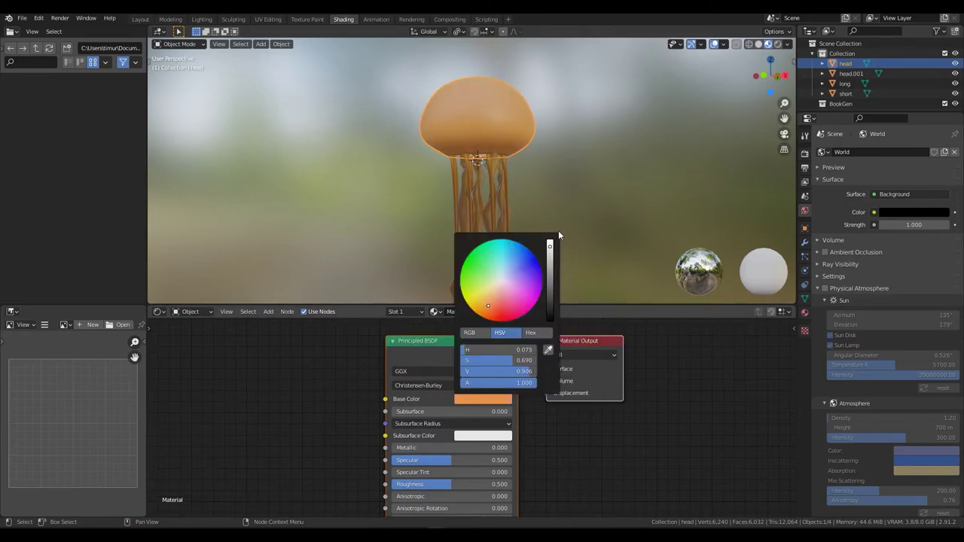
left_click_drag(476, 413, 595, 413)
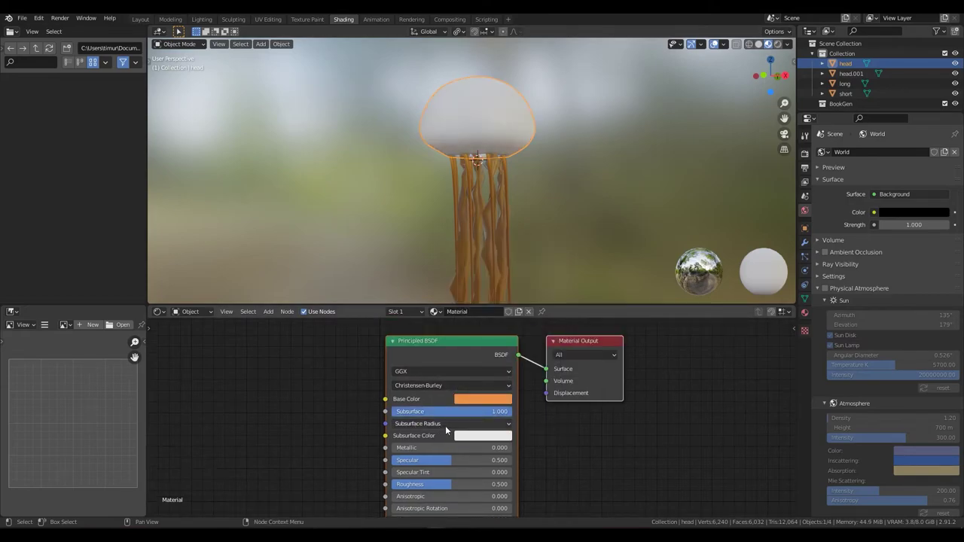
left_click(482, 436)
left_click_drag(493, 341, 491, 349)
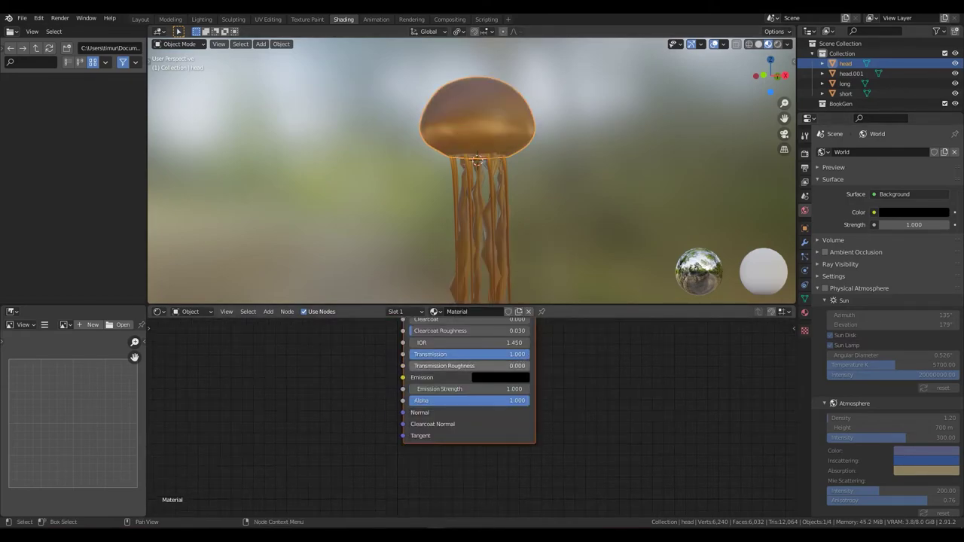
left_click_drag(460, 366, 489, 366)
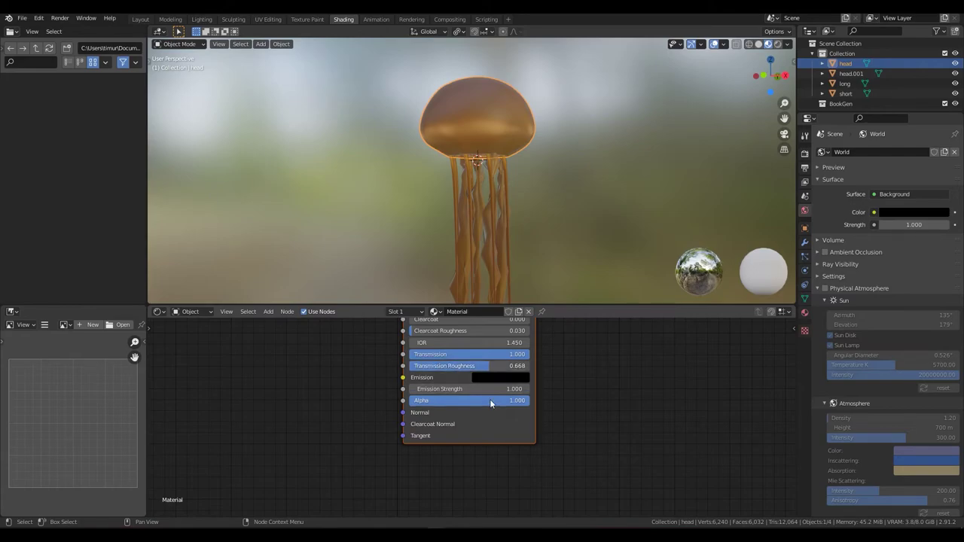
Add a spot light, place it well off to one side of the jellyfish, and rotate and scale it to aim at the jellyfish
scroll(485, 185, "down", 4)
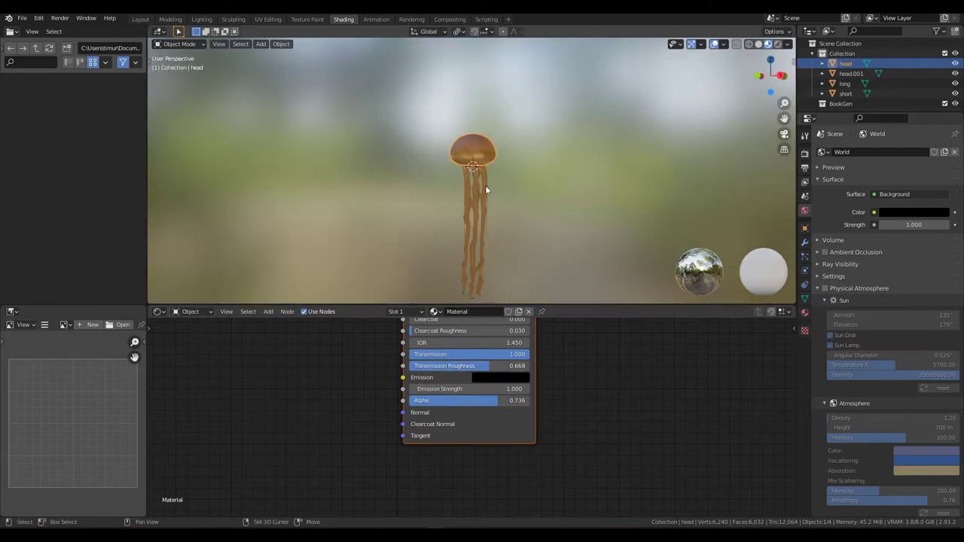
key("shift+a")
mouse_move(540, 253)
left_click(595, 277)
scroll(595, 277, "down", 3)
key("r")
left_click(488, 187)
key("g")
left_click(645, 190)
key("s")
left_click(761, 221)
Set the spot light's power to 40000 W and its colour to light blue, about hue 0.561 and saturation 0.431
left_click(804, 271)
left_click(908, 218)
type("4000 W")
left_click(926, 207)
left_click(904, 94)
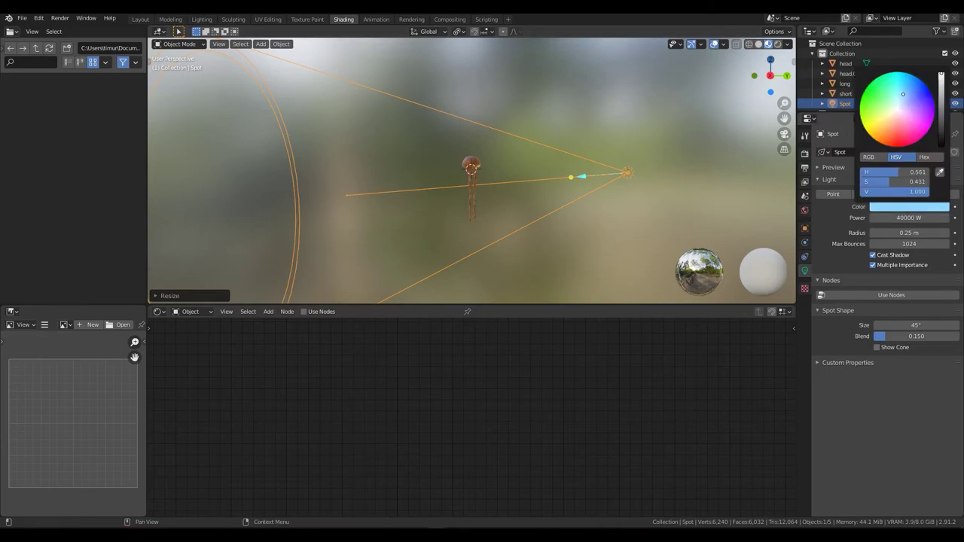
Add a cube at the jellyfish and scale it up until it encloses the whole model
middle_click_drag(611, 181, 626, 145)
scroll(625, 145, "up", 2)
key("shift+a")
left_click(663, 48)
scroll(603, 127, "down", 5)
key("s")
left_click(609, 127)
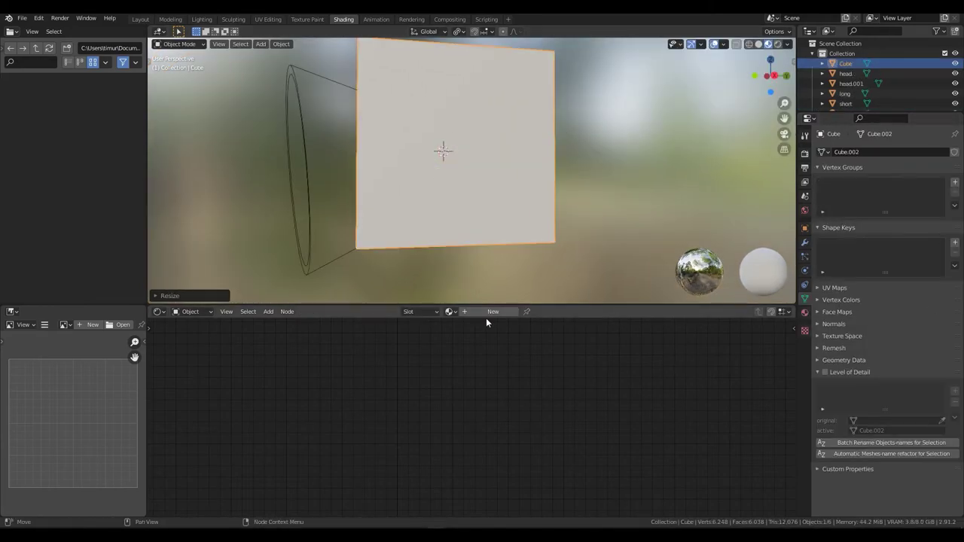
Create a new material for the cube and set its base colour to a dark blue
left_click(488, 312)
middle_click_drag(594, 416, 595, 516)
left_click(502, 342)
left_click_drag(529, 224, 523, 204)
left_click_drag(568, 188, 569, 232)
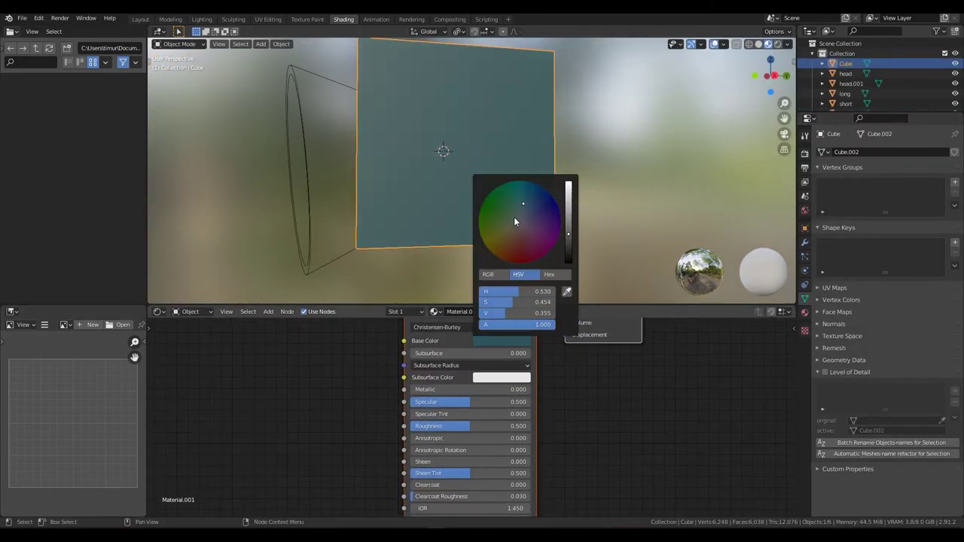
left_click_drag(515, 215, 529, 204)
left_click_drag(568, 232, 532, 183)
Replace the cube's Principled BSDF with a Principled Volume node linked to the Material Output's Volume
middle_click_drag(522, 337, 527, 384)
scroll(527, 382, "up", 1)
key("x")
key("shift+a")
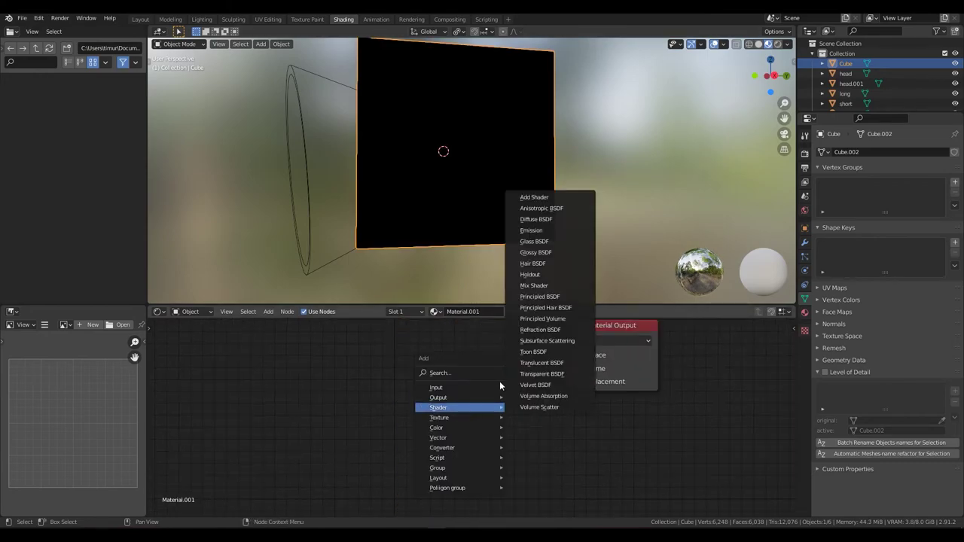
left_click(559, 318)
left_click(359, 367)
left_click_drag(533, 378, 575, 368)
Paste the copied blue colour into the Principled Volume node and set its Density to 0.1
key("ctrl+v")
middle_click_drag(533, 410, 569, 377)
left_click(512, 383)
double_click(508, 370)
type("0.1")
key("Return")
Add a camera to the scene and look through it as the active camera
middle_click_drag(579, 174, 611, 170)
scroll(610, 171, "down", 3)
key("shift+a")
left_click(561, 319)
key("ctrl+KP_0")
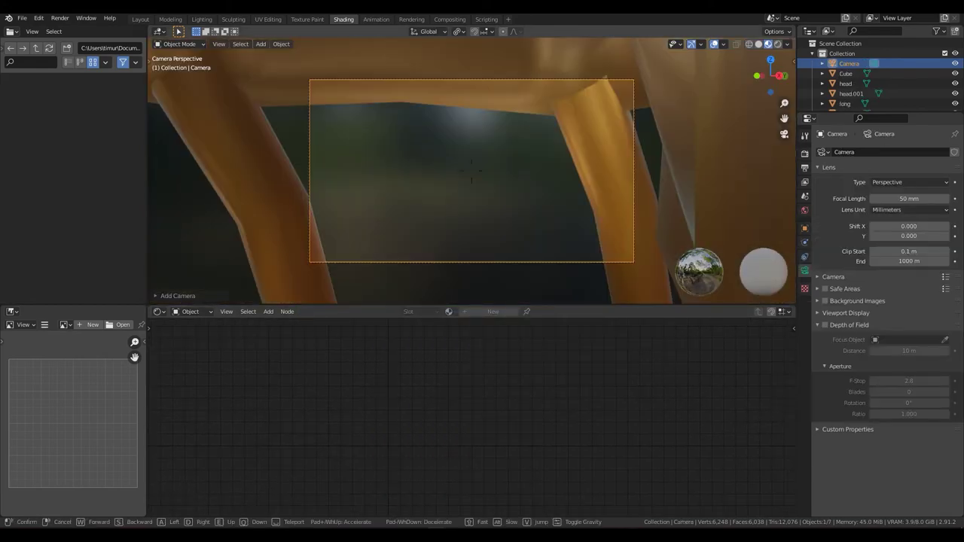
Rotate the camera so the jellyfish lies diagonally across the frame, and duplicate the camera
key("r")
left_click(568, 85)
key("shift+d")
left_click(553, 99)
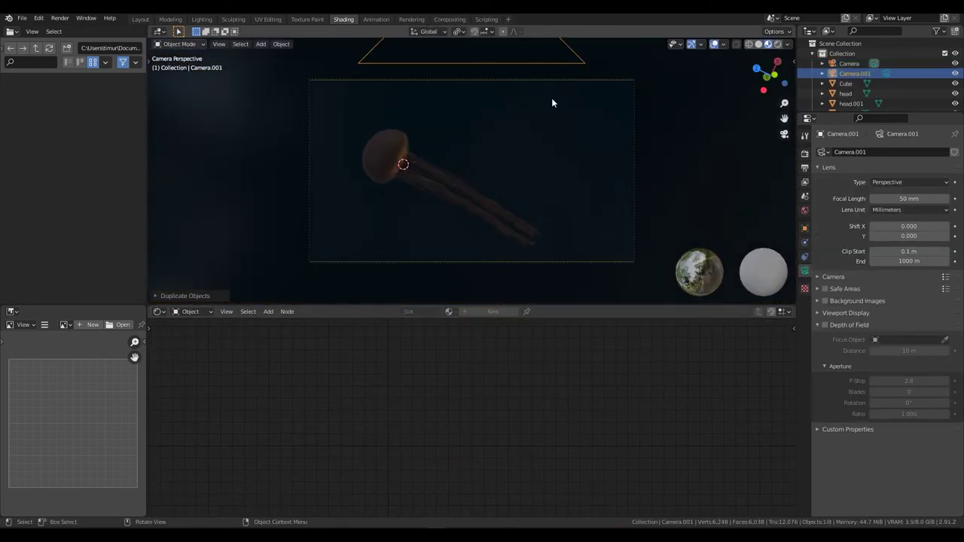
Switch the viewport to rendered shading and set the spot light's power to 90000 W
left_click(766, 43)
scroll(335, 204, "up", 3)
left_click(334, 204)
scroll(902, 80, "down", 1)
scroll(902, 81, "down", 1)
left_click(897, 94)
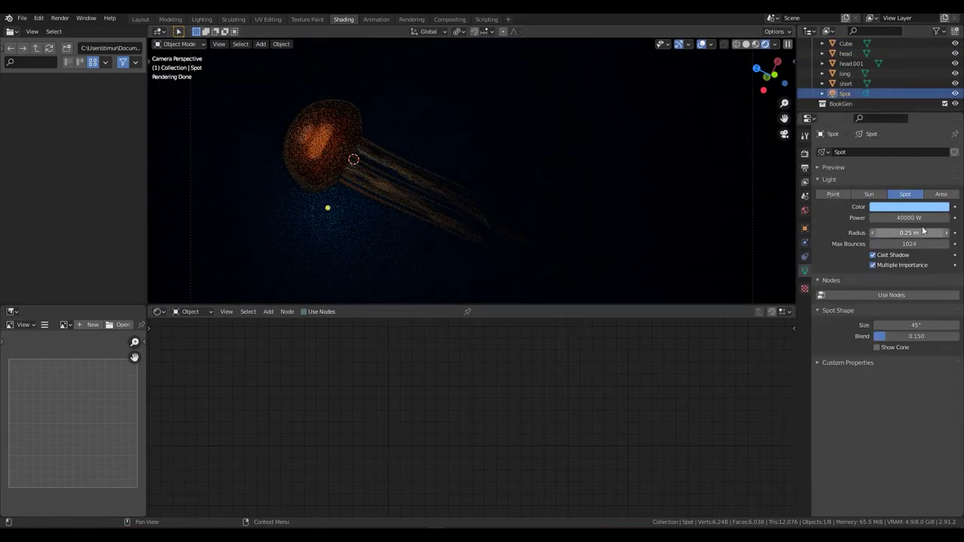
double_click(917, 217)
type("40000")
key("Return")
Move the spot light closer in line with the jellyfish's bell as seen from the camera
left_click(452, 204)
middle_click_drag(452, 203, 394, 238)
scroll(413, 287, "down", 6)
left_click(413, 287)
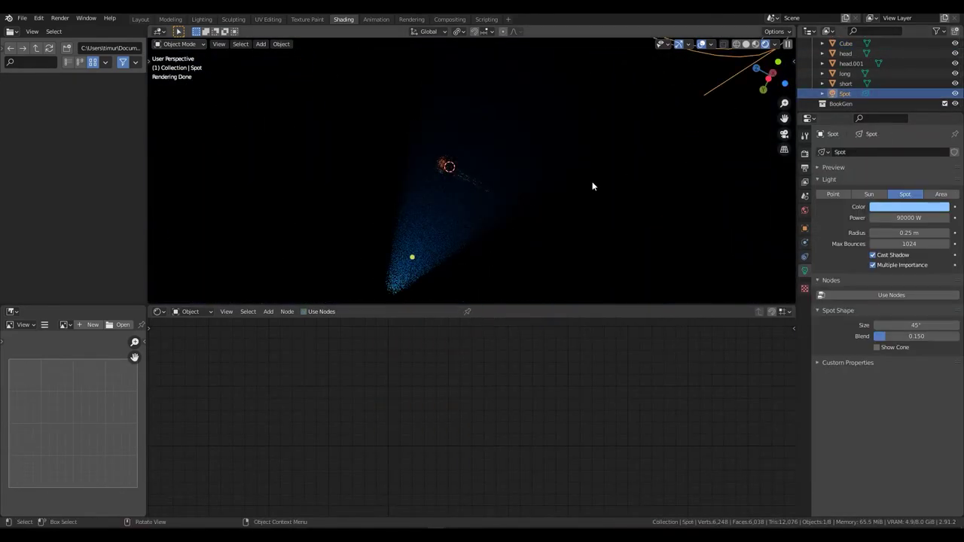
key("KP_0")
key("g")
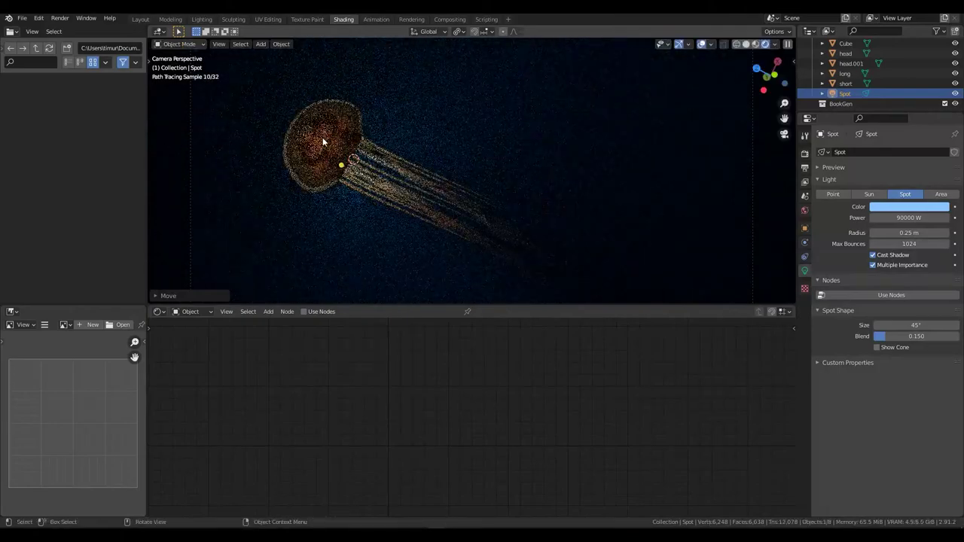
left_click(509, 125)
Select the surrounding cube and adjust its Principled Volume node's settings
left_click(324, 142)
left_click(324, 142)
left_click(323, 142)
middle_click_drag(489, 482, 570, 346)
left_click_drag(554, 430, 610, 430)
left_click(564, 235)
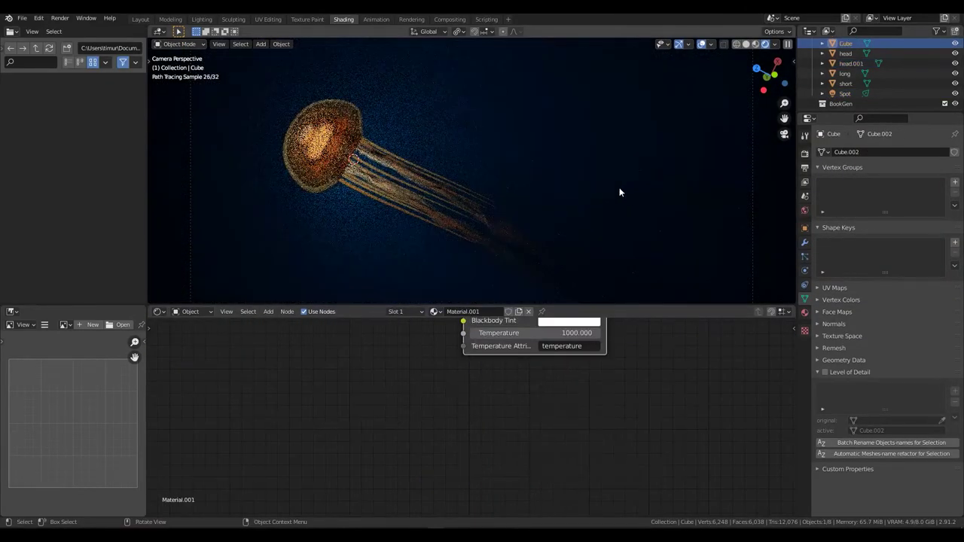
In the scene's colour management, set Exposure to 1.387 and Look to High Contrast
scroll(622, 191, "down", 3)
left_click(805, 154)
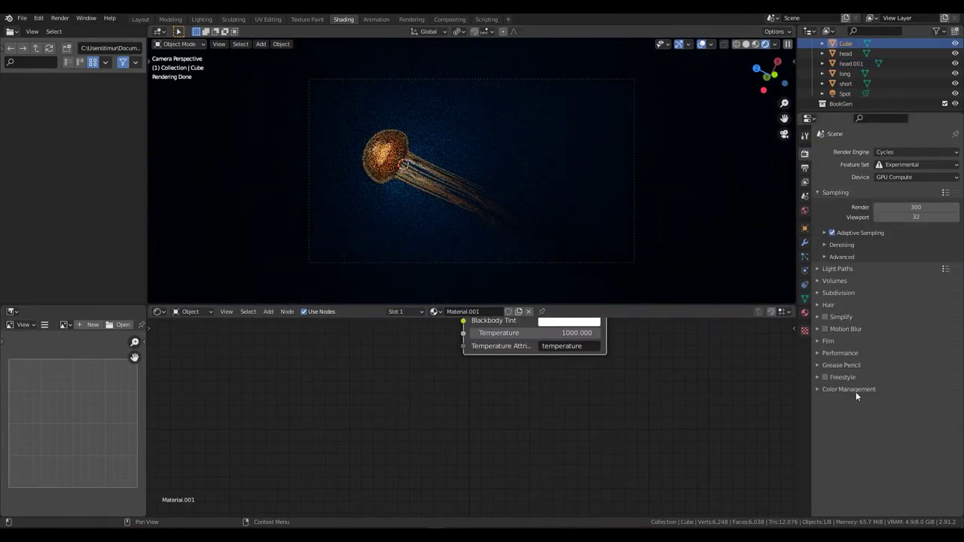
left_click(856, 390)
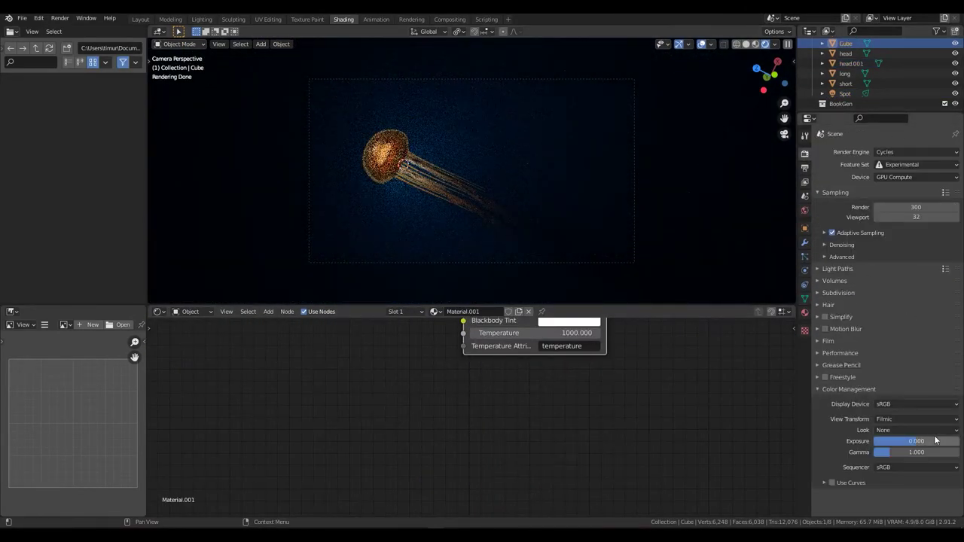
left_click_drag(916, 441, 931, 441)
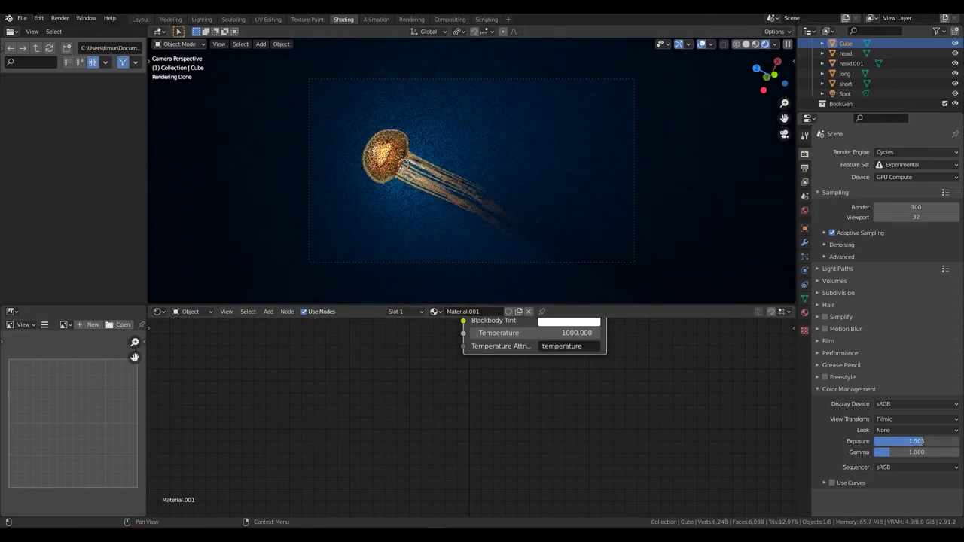
left_click(897, 430)
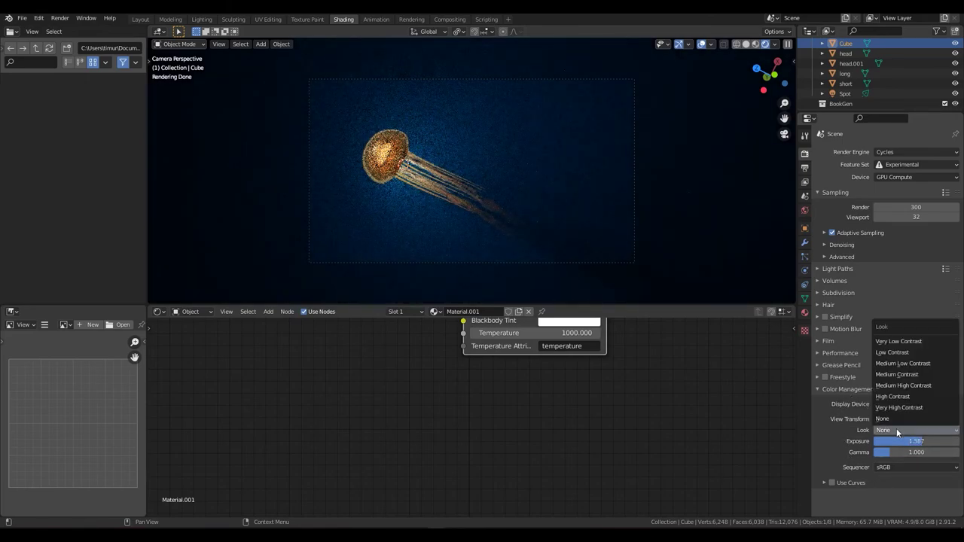
left_click(930, 400)
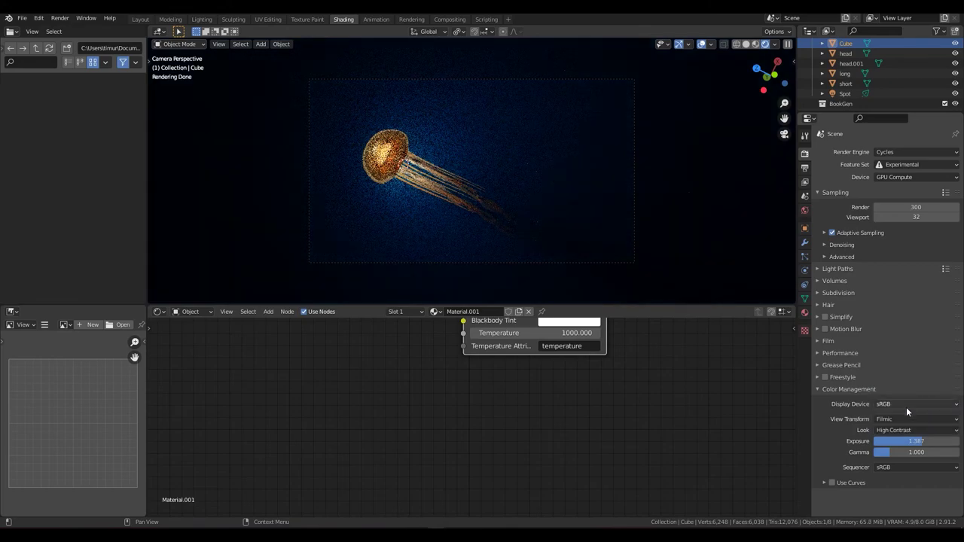
Return the viewport to solid shading and render the scene as an image
left_click(747, 44)
key("F12")
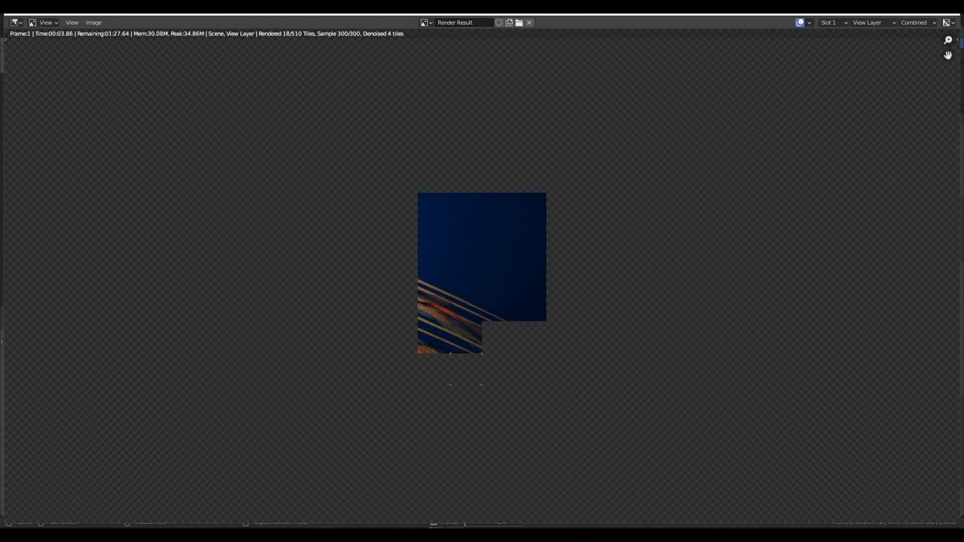